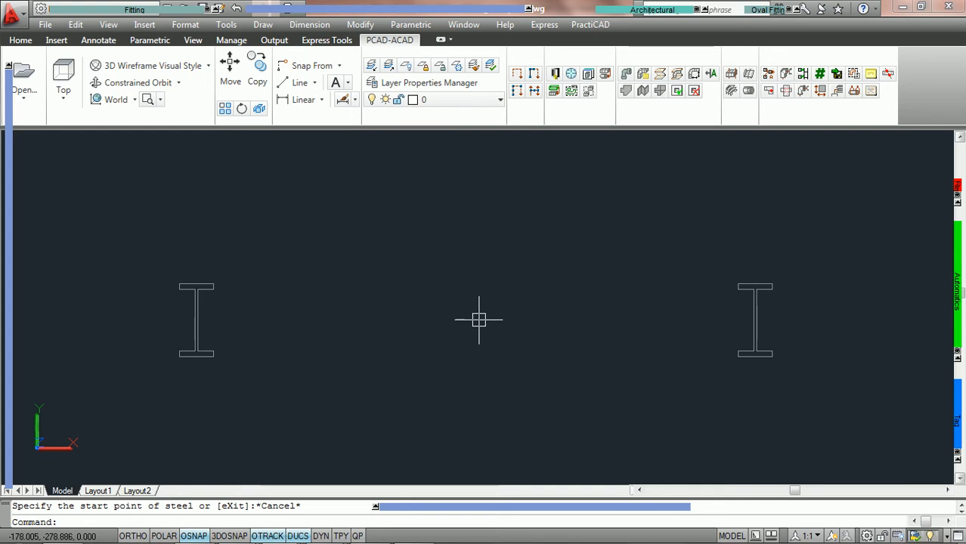
Step: Start placing a W18x86 wide-flange beam, with its vertical hold point at Bottom and its vertical snap at Center
click(667, 11)
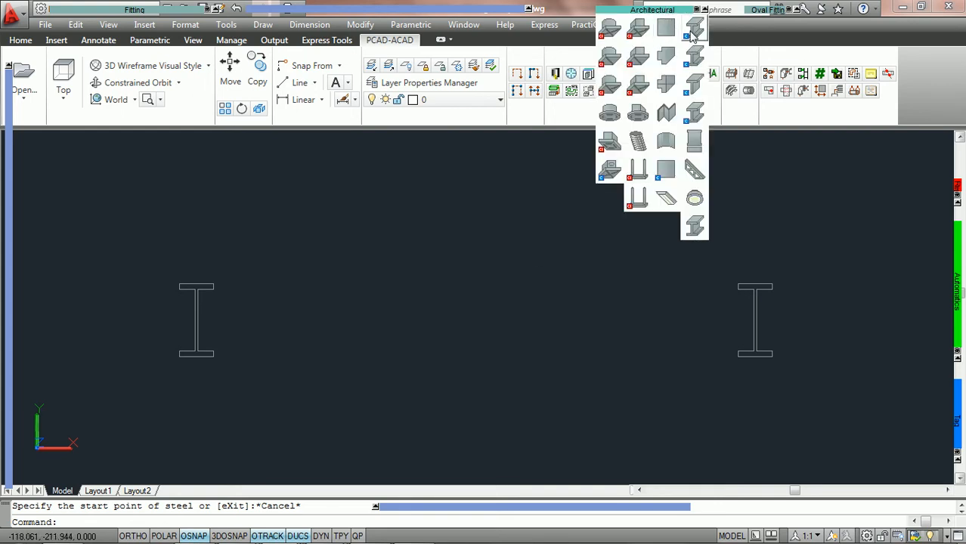
click(693, 32)
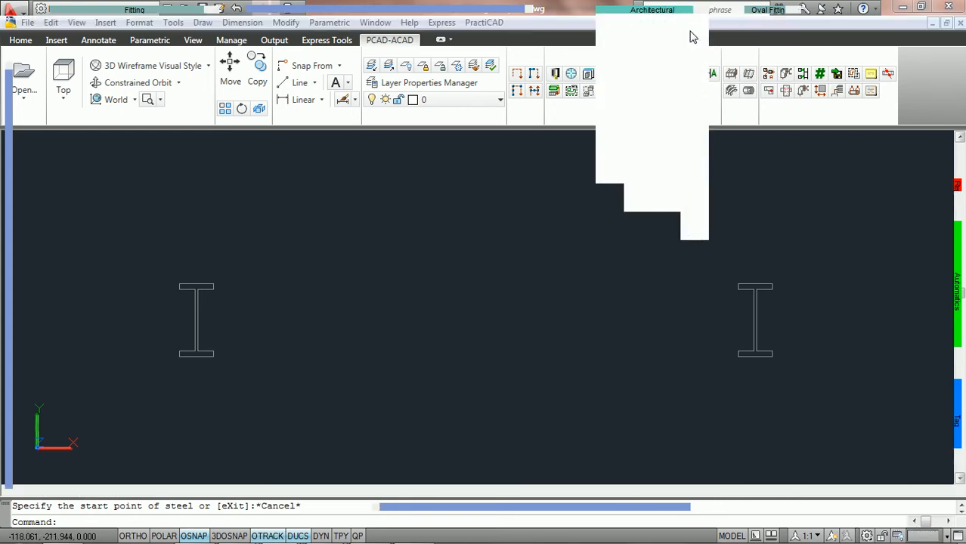
click(640, 42)
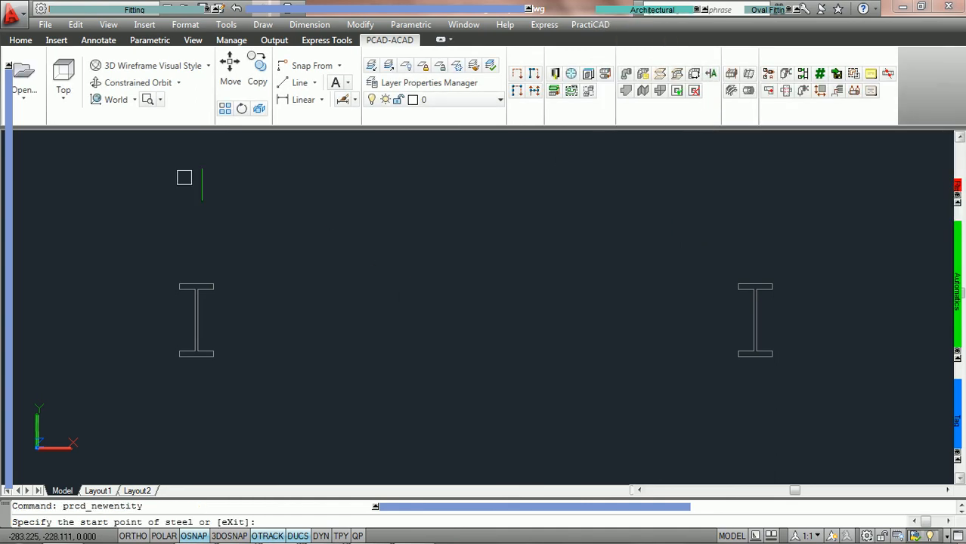
mouse_move(6, 185)
click(128, 133)
click(125, 107)
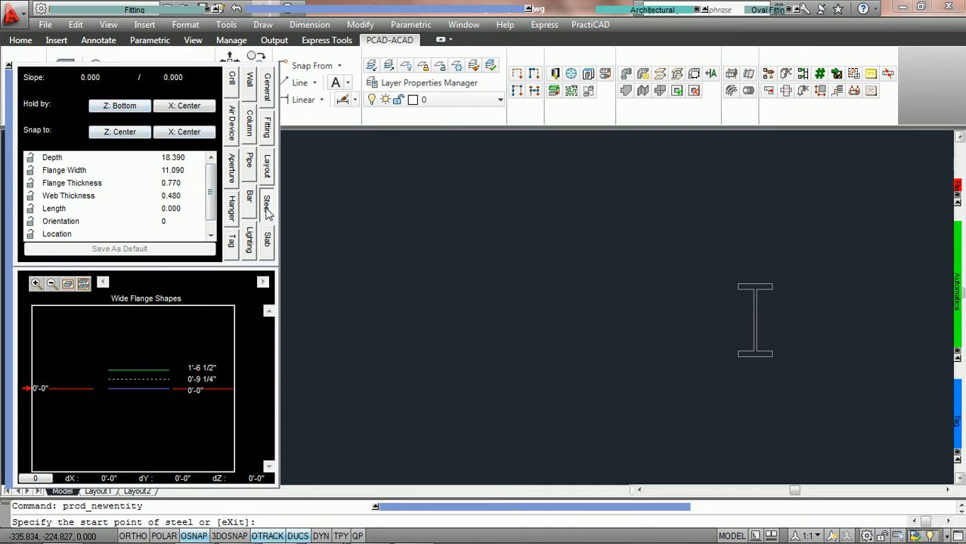
click(128, 108)
click(126, 107)
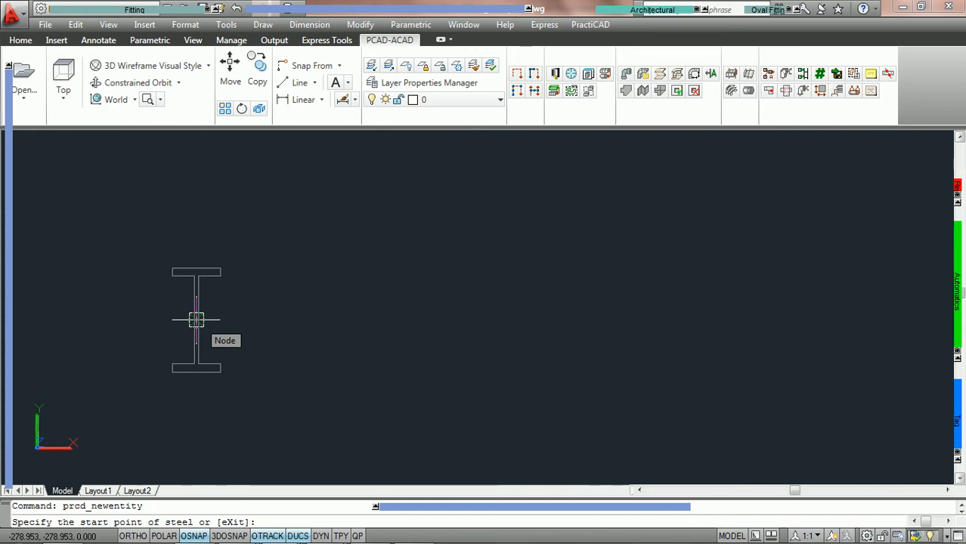
Step: Draw the W18x86 beam from the web node of one column to the other's, with 0 rotation around its own axis
click(196, 319)
scroll(491, 334, down, 2)
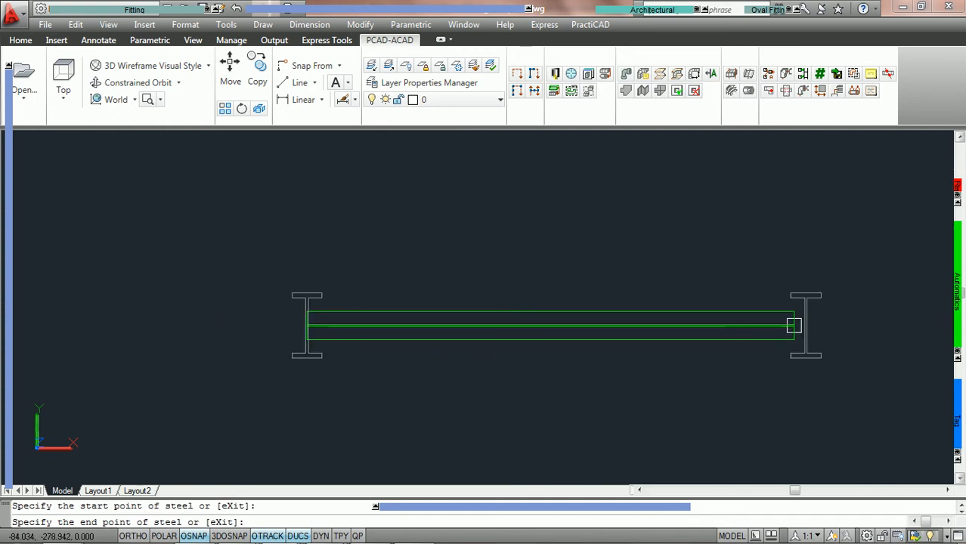
scroll(804, 325, up, 5)
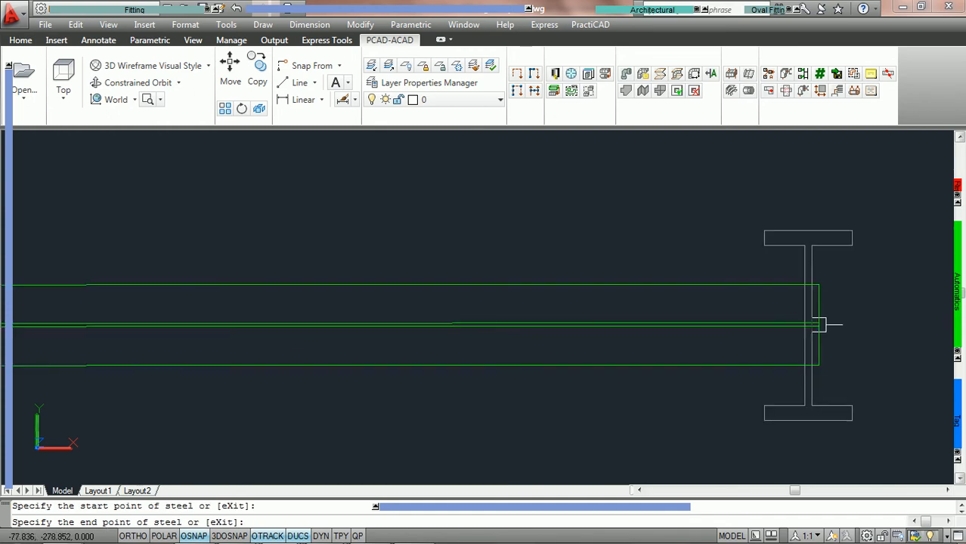
click(808, 325)
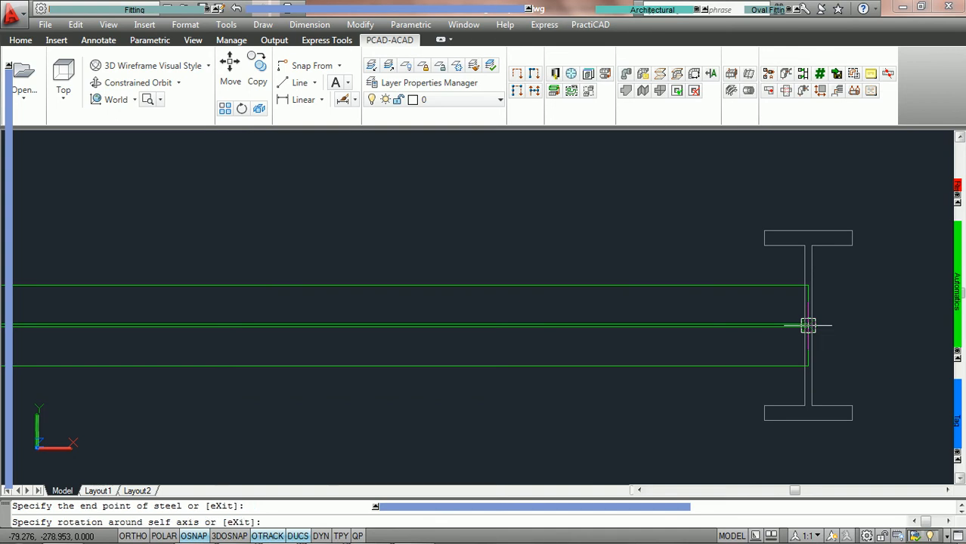
text(0)
key(Return)
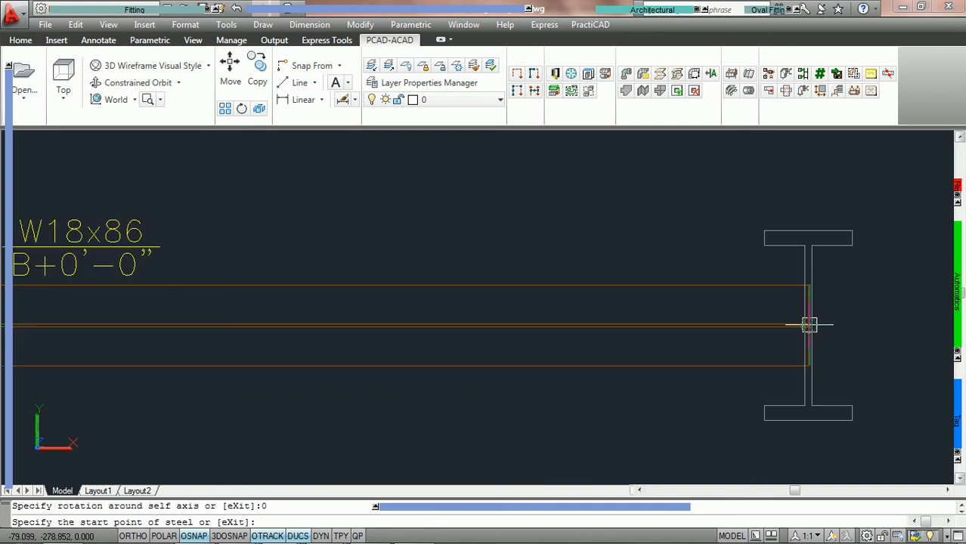
scroll(472, 328, down, 4)
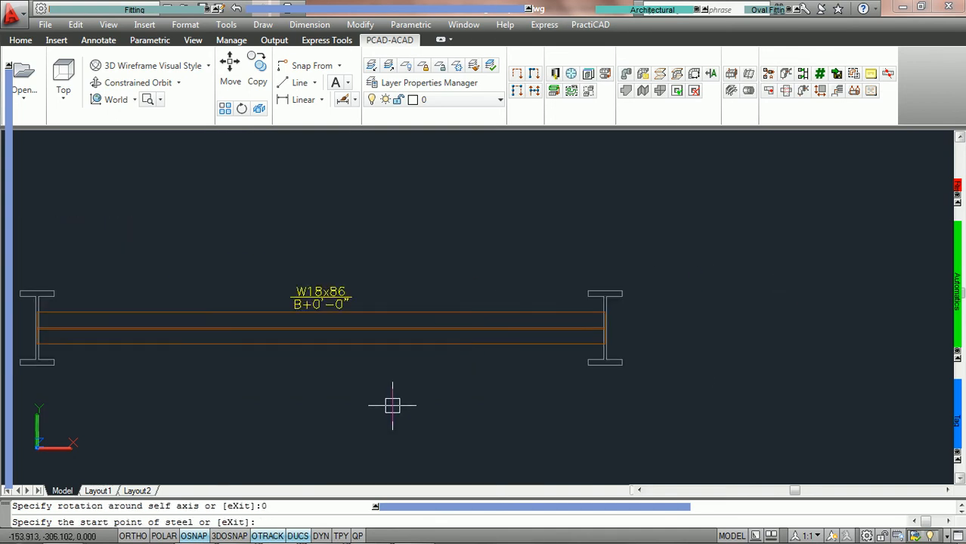
key(Escape)
Step: View the model in SW Isometric and examine the height at which the beam meets the columns
middle_drag(323, 344, 478, 339)
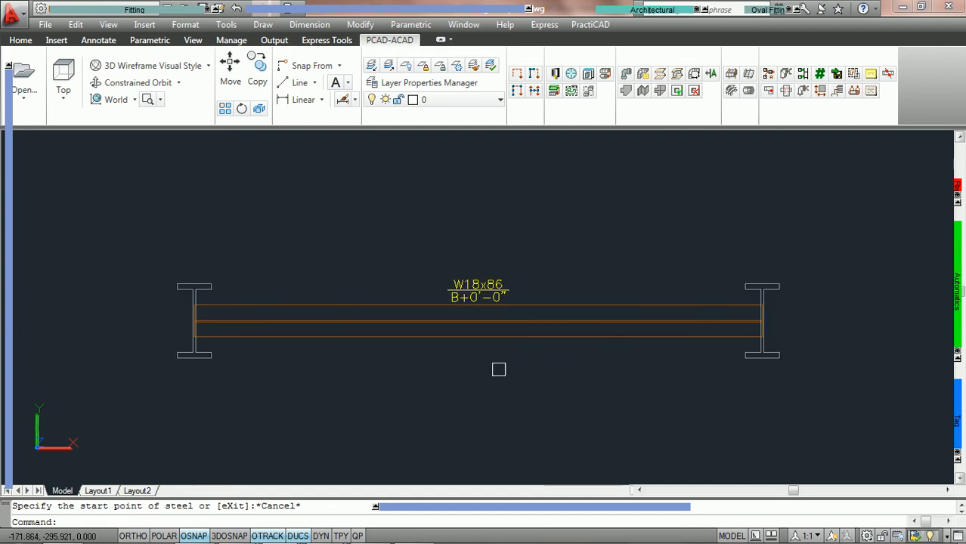
scroll(512, 369, up, 2)
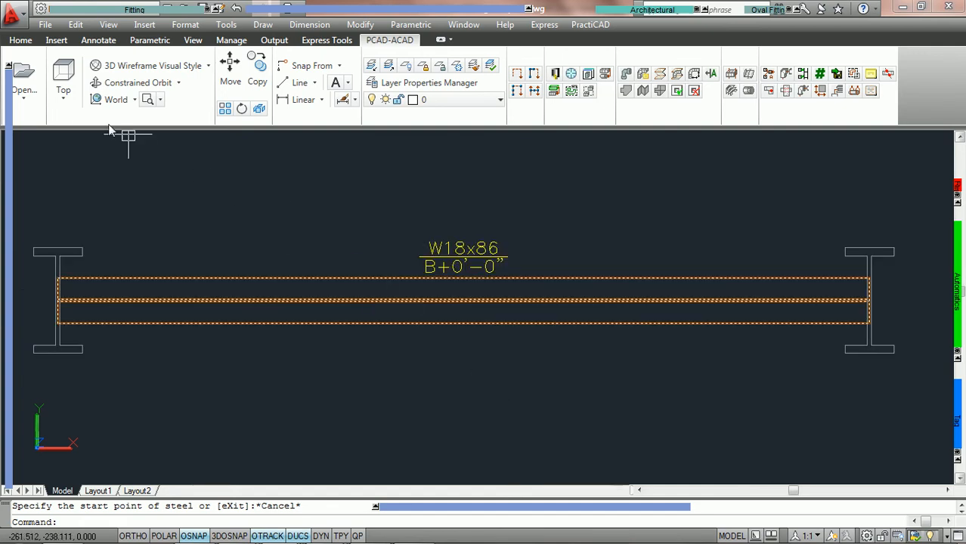
click(63, 91)
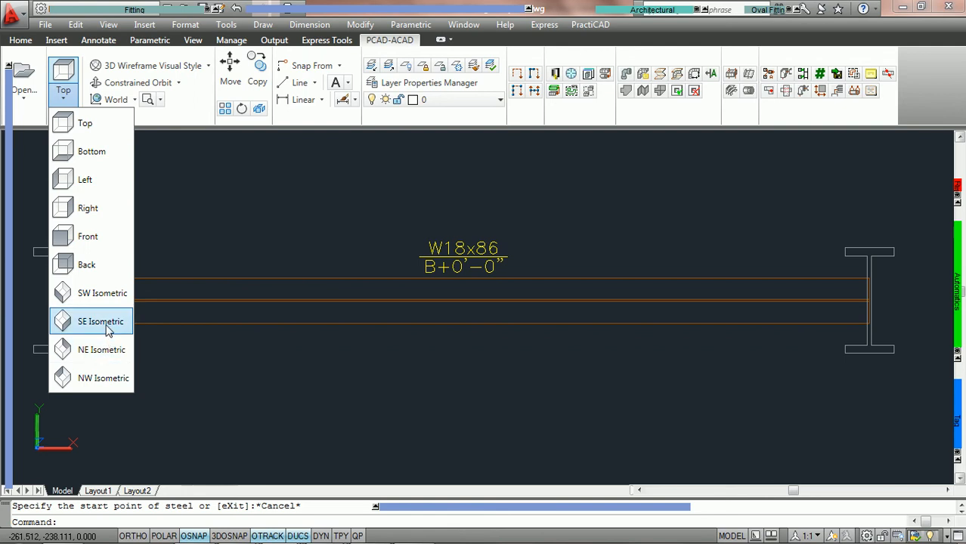
click(103, 294)
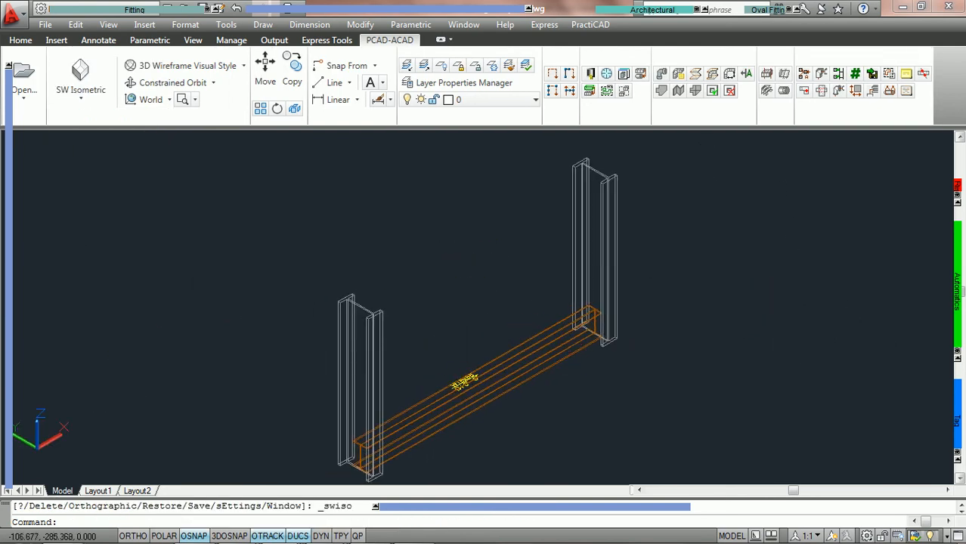
middle_drag(554, 387, 550, 359)
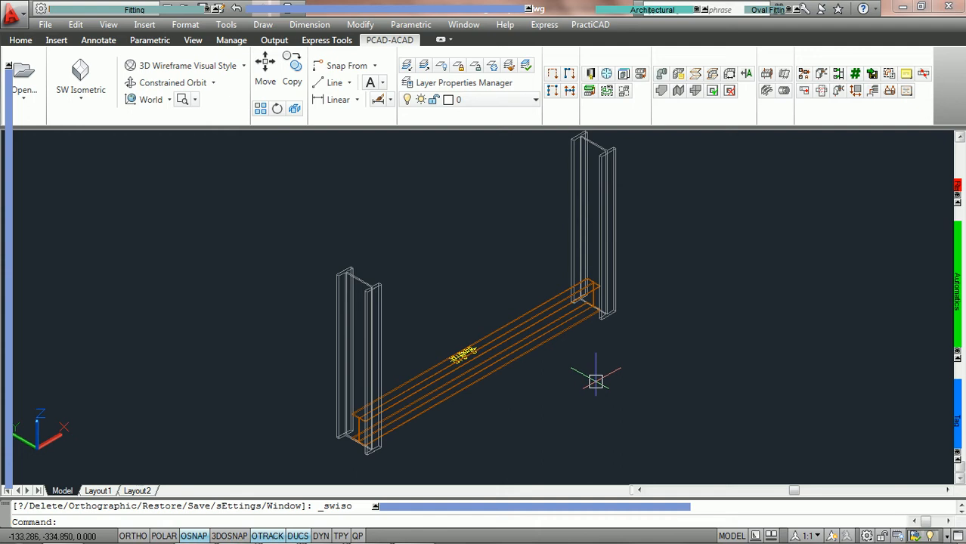
mouse_move(6, 419)
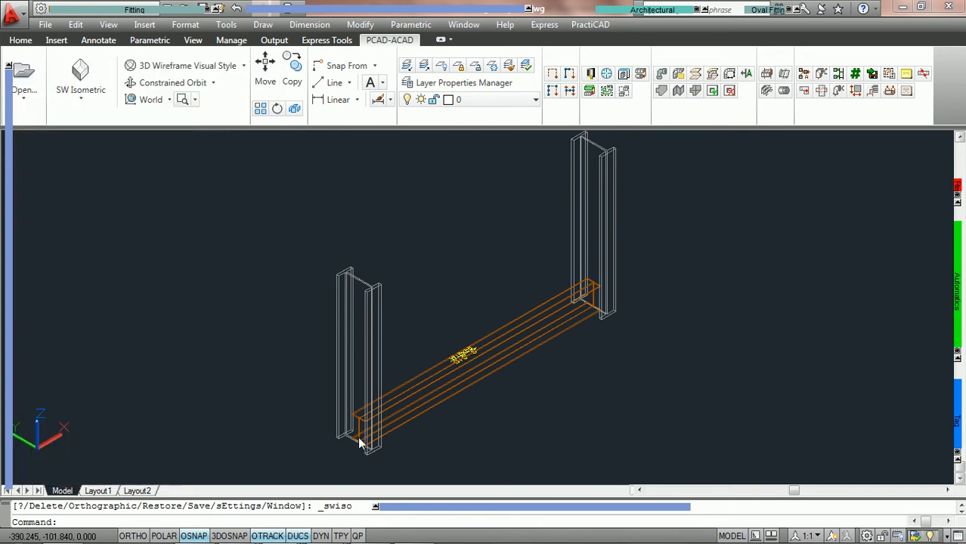
scroll(385, 448, up, 2)
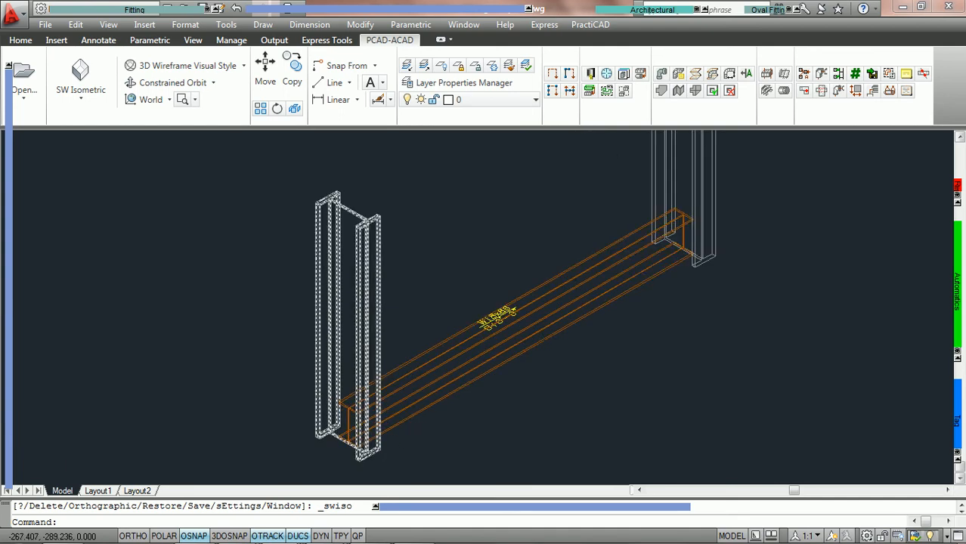
scroll(333, 449, up, 1)
scroll(337, 413, up, 1)
click(337, 413)
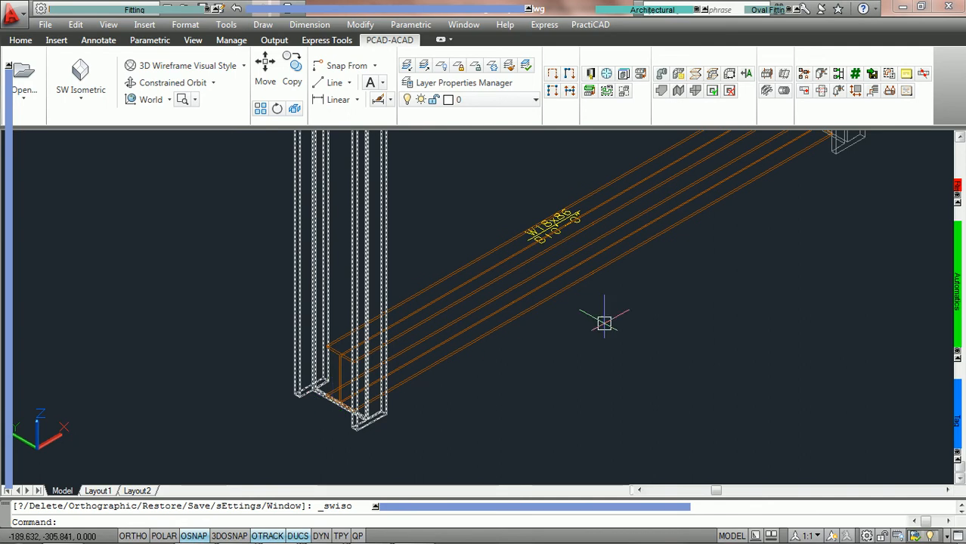
scroll(496, 355, down, 5)
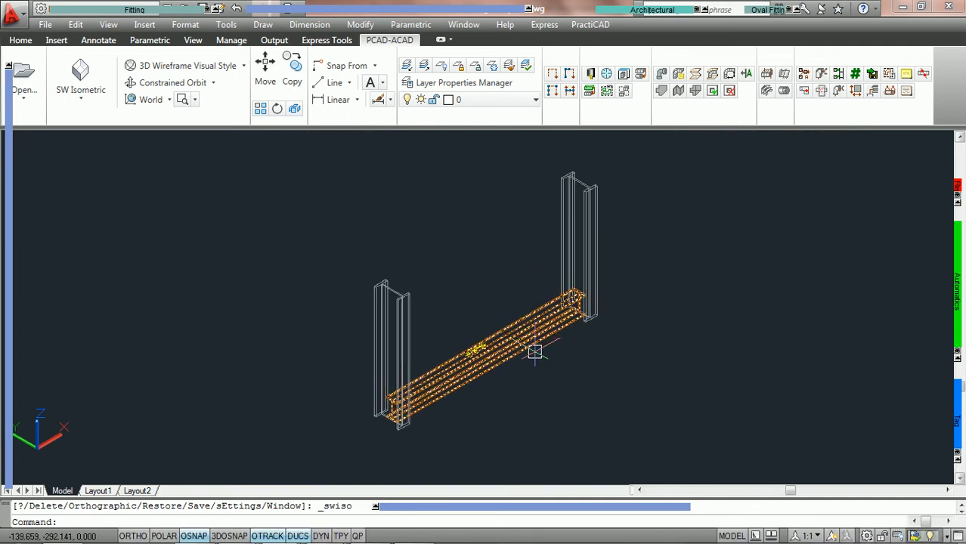
Step: Erase the beam between the two columns and return to the Top view
click(529, 349)
key(Delete)
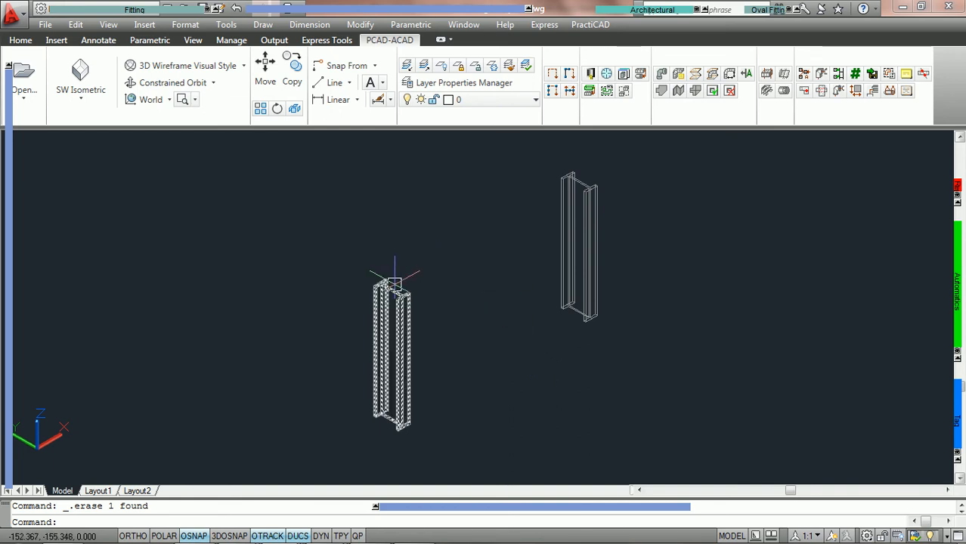
click(81, 97)
click(113, 124)
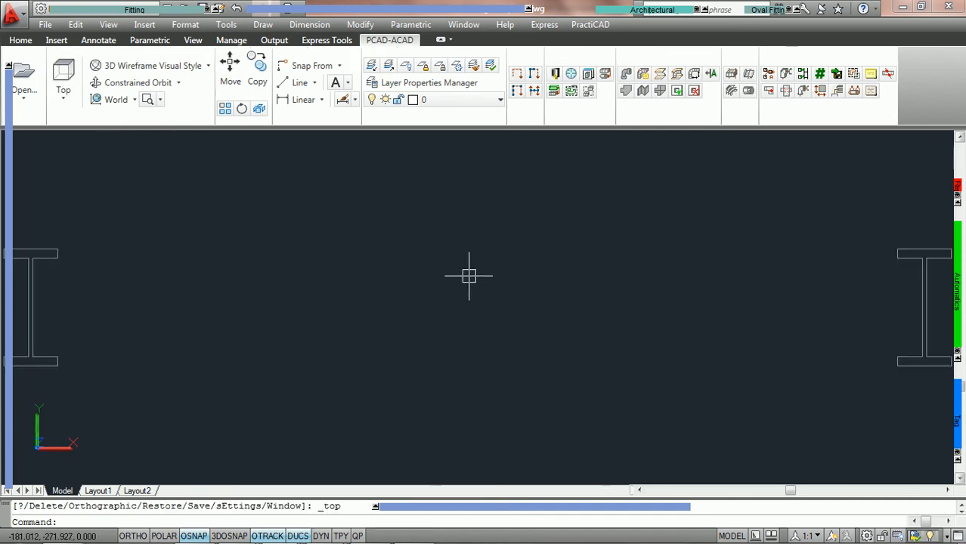
scroll(466, 280, down, 2)
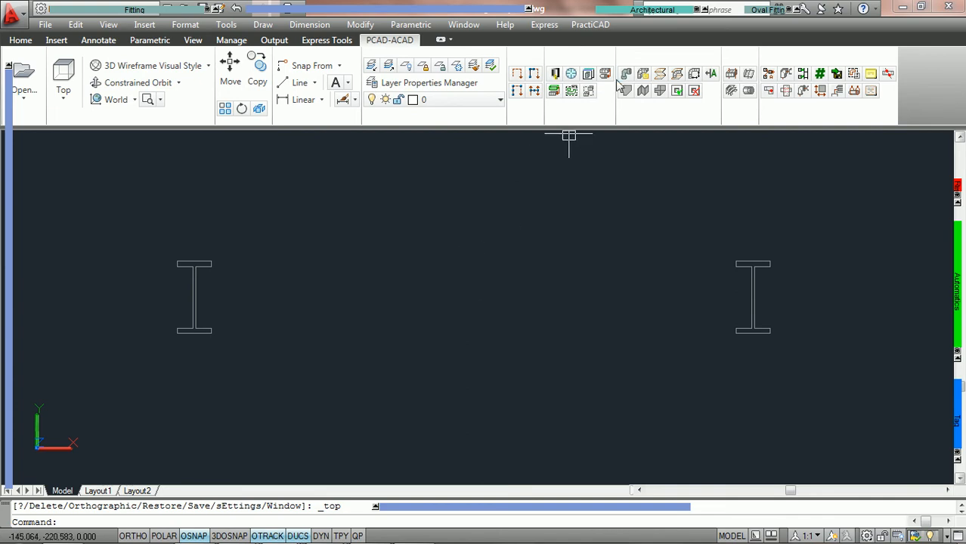
Step: Start placing a new W18x86 wide-flange beam and set its elevation to 10'-0"
click(656, 9)
click(694, 28)
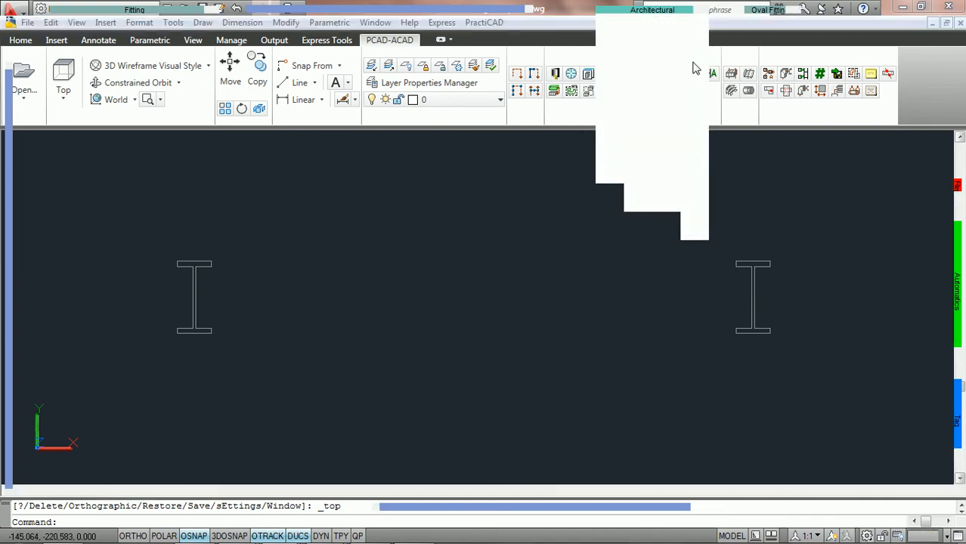
click(634, 40)
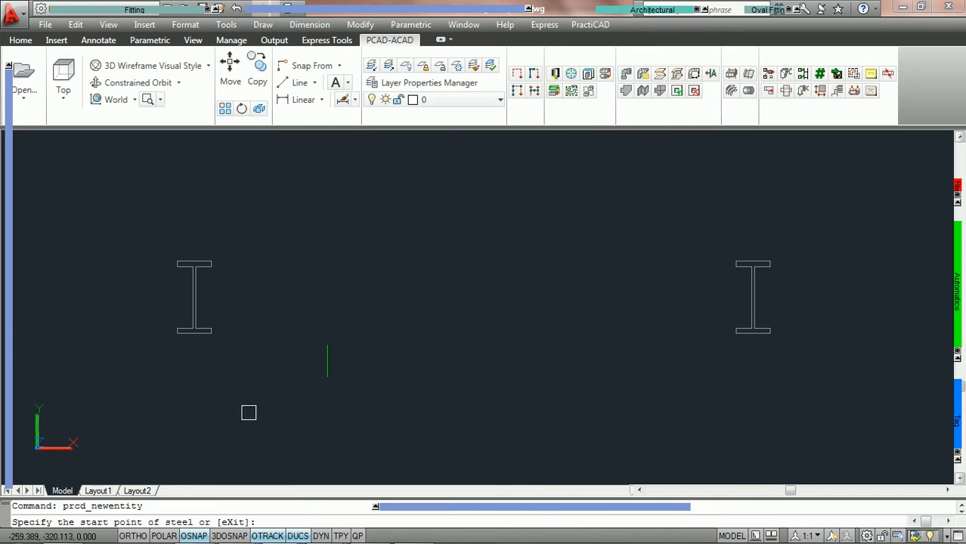
click(213, 391)
text(100')
key(Return)
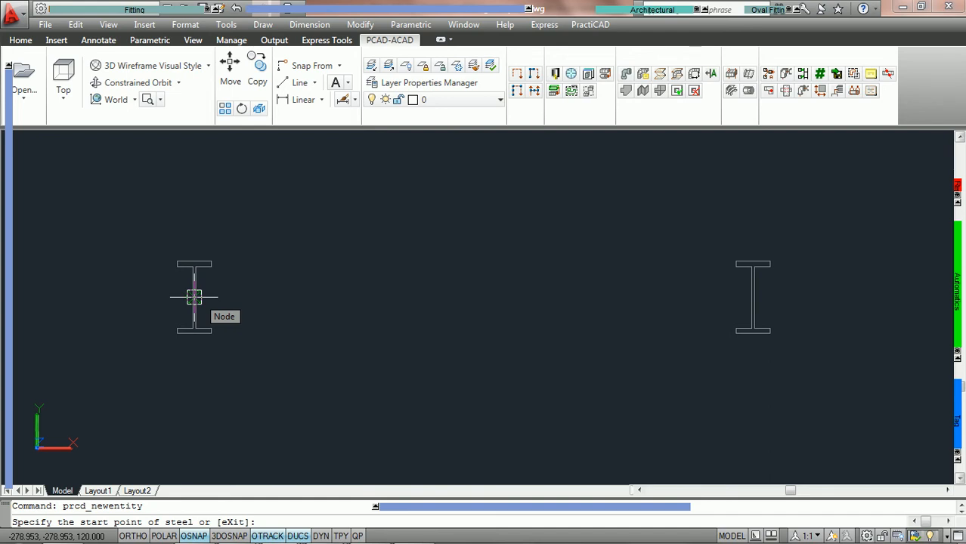
Step: Draw the beam at 10'-0" elevation between the web nodes of both columns, with 0 rotation around its own axis
click(194, 297)
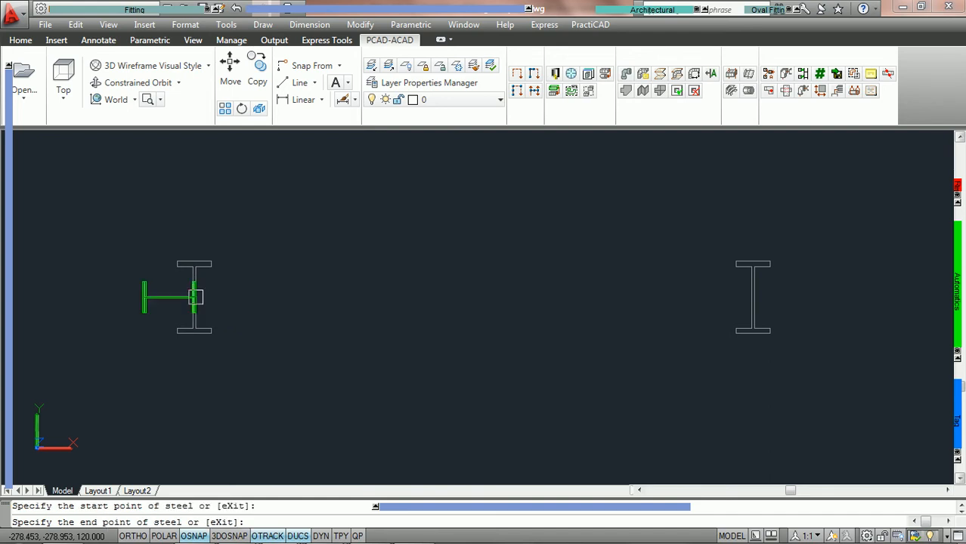
click(753, 297)
text(0)
key(Return)
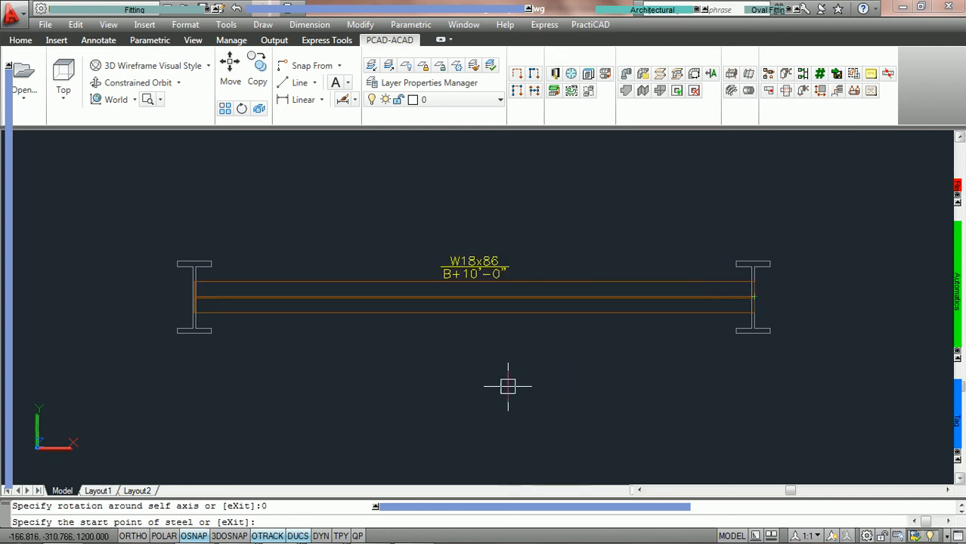
key(Escape)
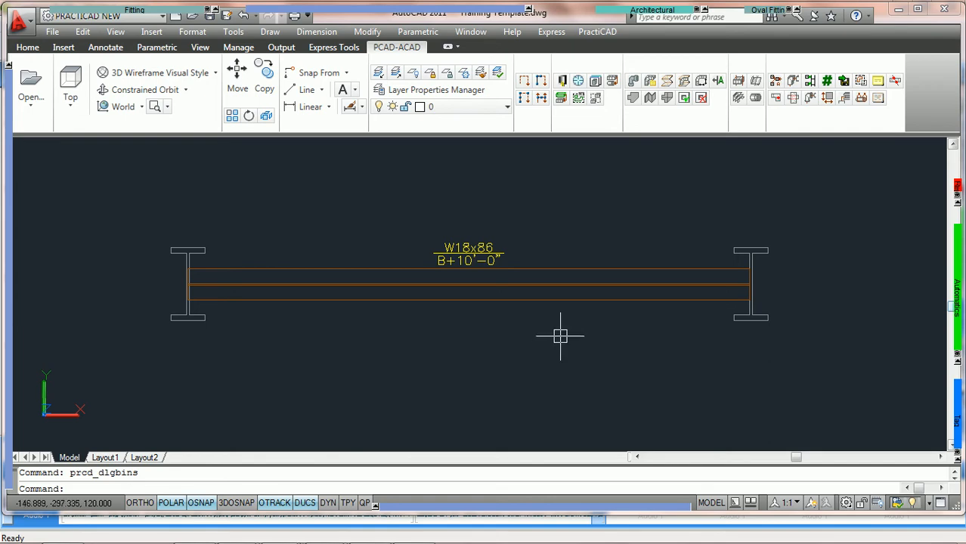
Step: Erase the 10'-0" elevation beam between the two columns
click(564, 336)
click(420, 208)
key(Delete)
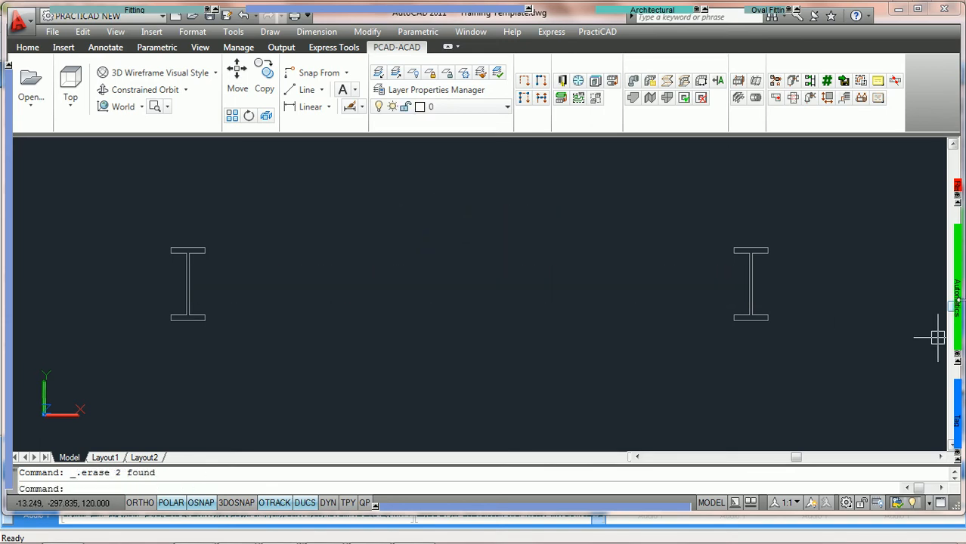
Step: Set OSNAPZ to 1 so that object snaps use the current elevation instead of the snapped point's Z value
mouse_move(960, 301)
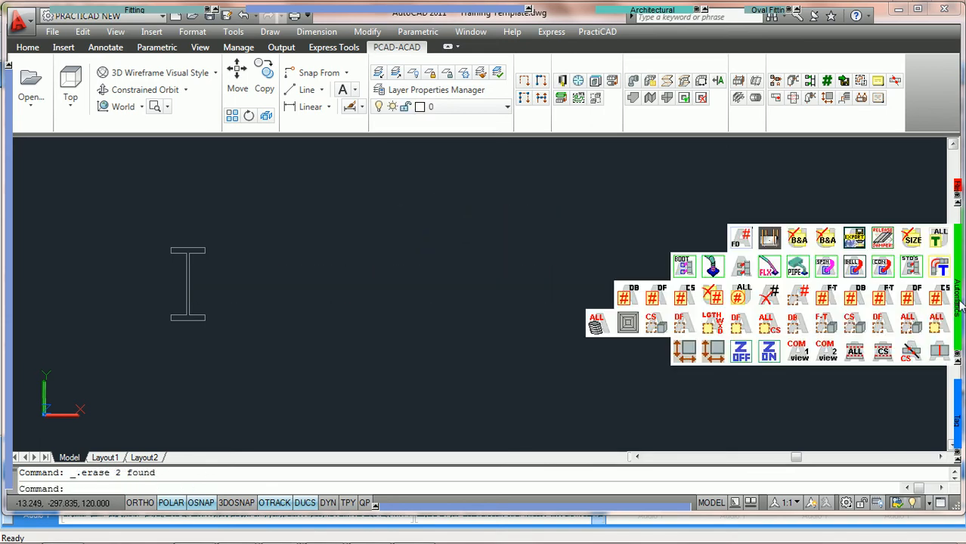
click(769, 353)
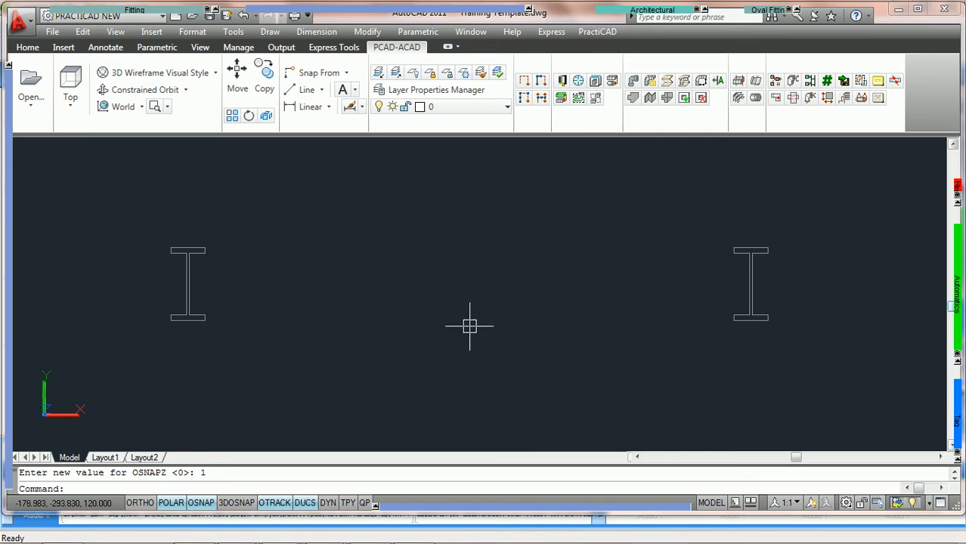
mouse_move(16, 409)
Step: Start placing a W18x86 wide-flange beam and set its bottom elevation to 10'-0"
mouse_move(696, 16)
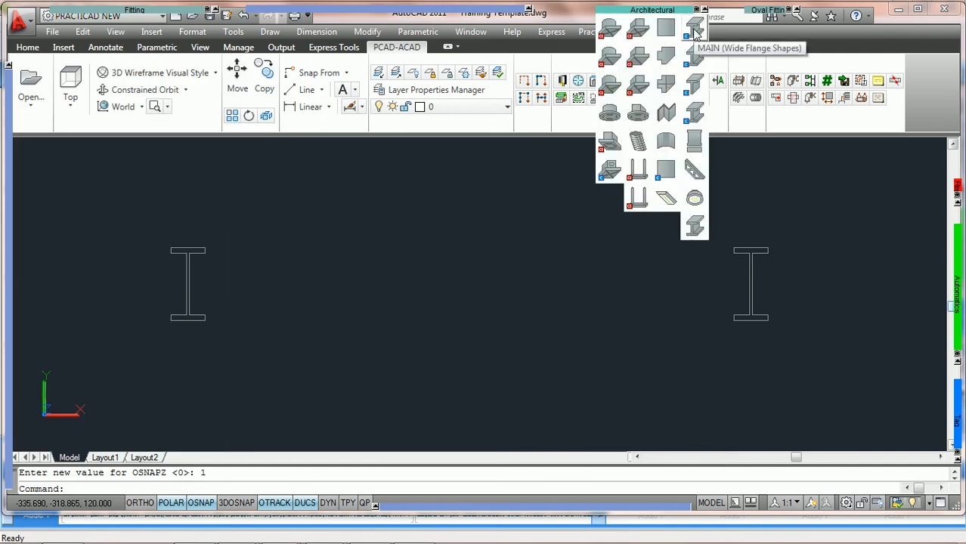
click(695, 30)
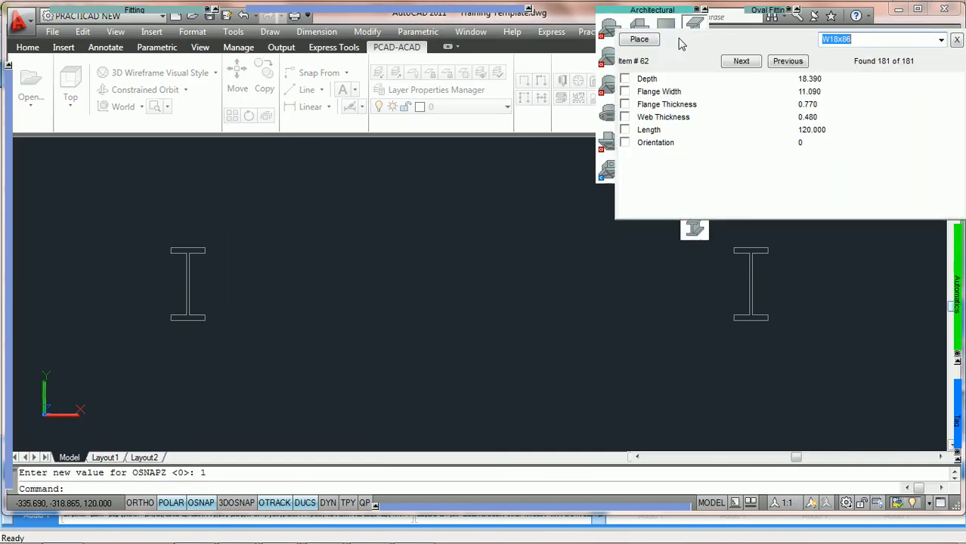
click(642, 43)
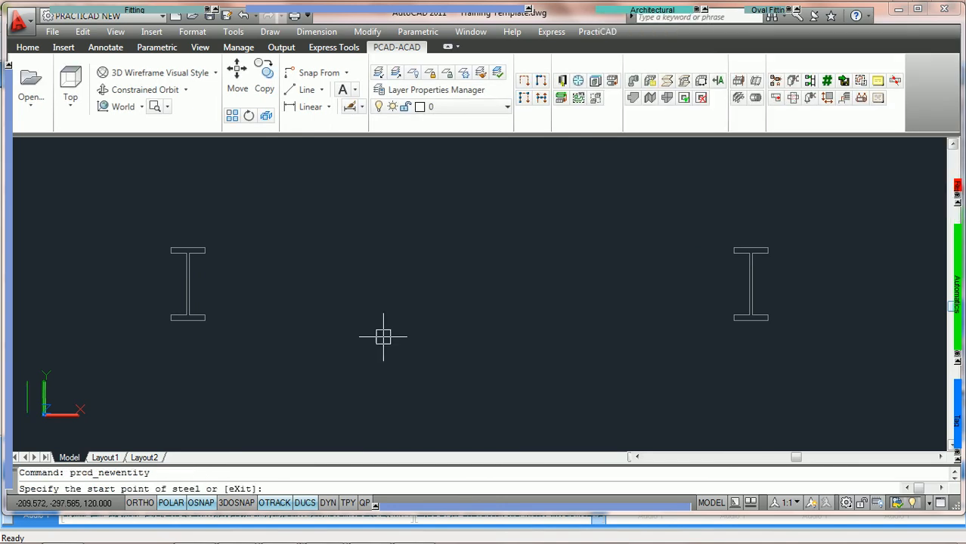
mouse_move(11, 403)
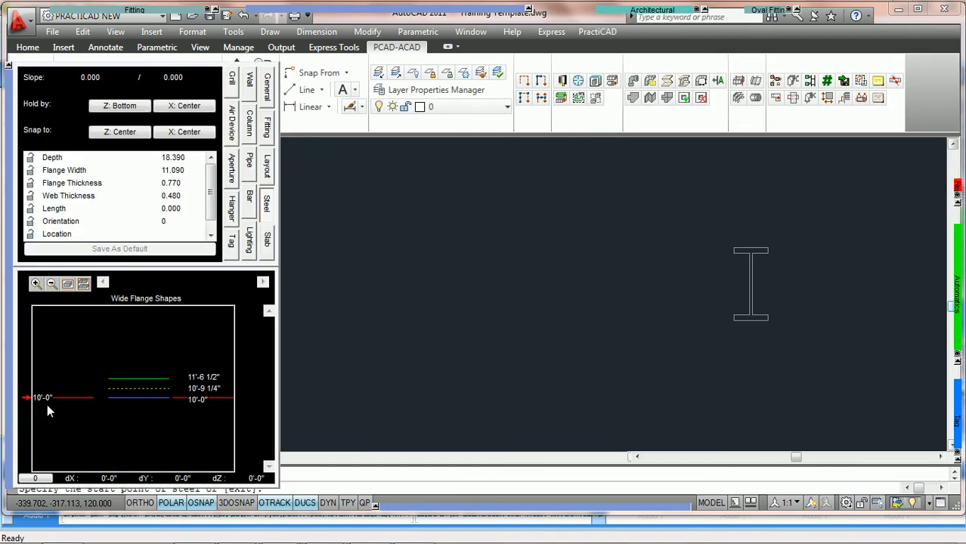
click(211, 400)
text(10')
key(Return)
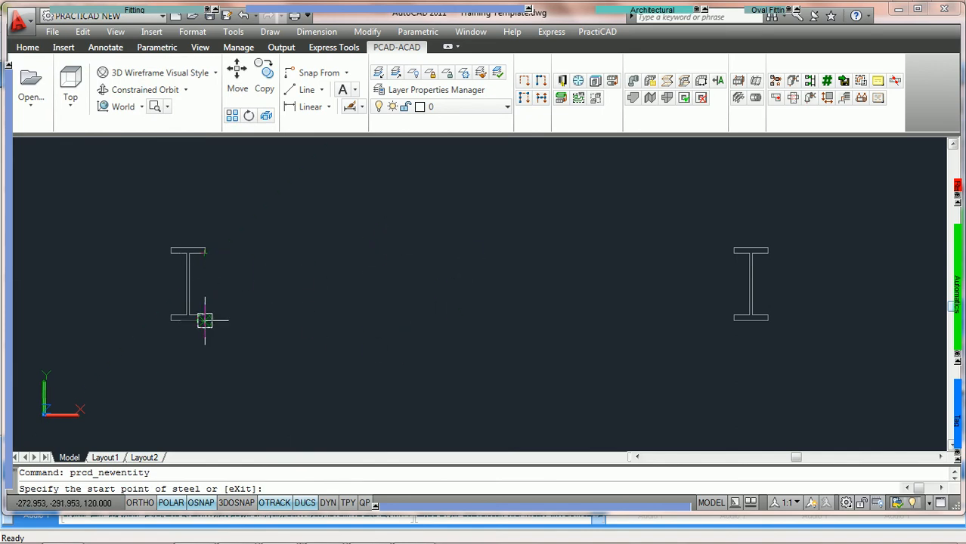
Step: Draw the W18x86 beam between the web centers of both columns, with 0 rotation around its own axis, and end the placement
scroll(204, 320, up, 2)
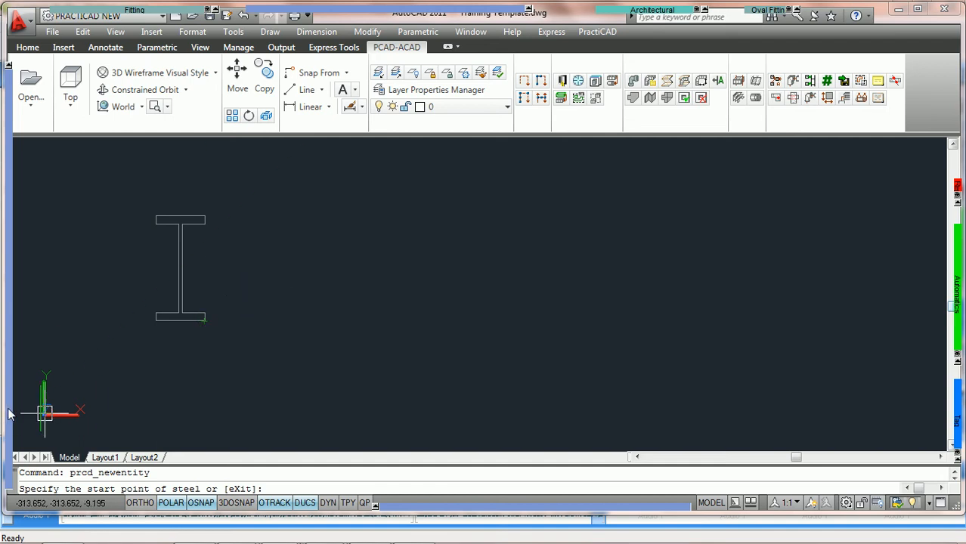
mouse_move(8, 414)
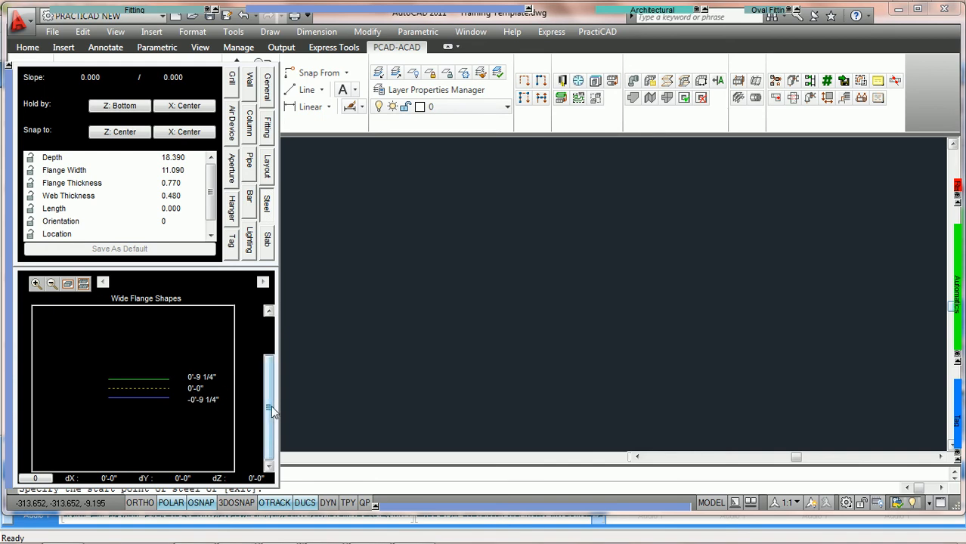
drag(271, 405, 281, 356)
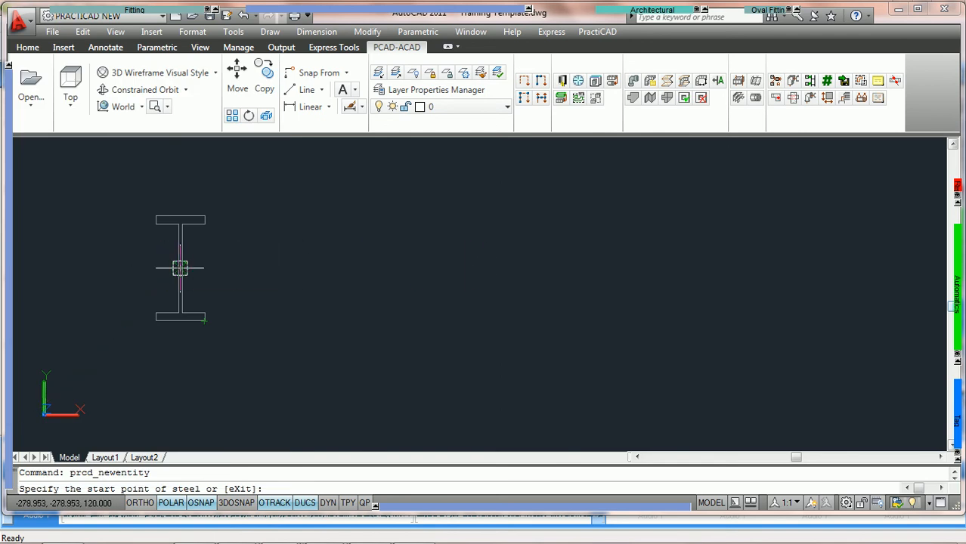
click(180, 269)
scroll(549, 274, down, 2)
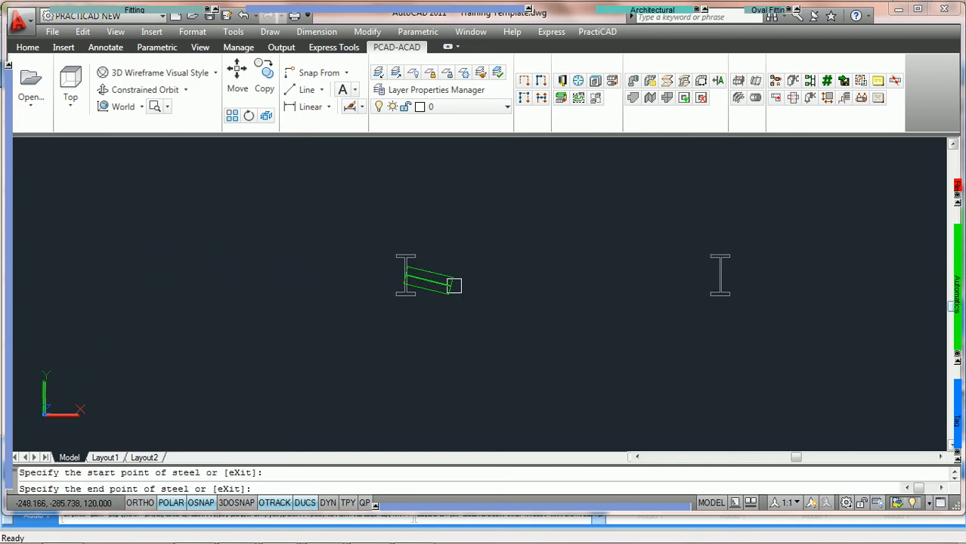
click(720, 275)
text(0)
key(Return)
scroll(657, 266, up, 4)
scroll(657, 266, down, 4)
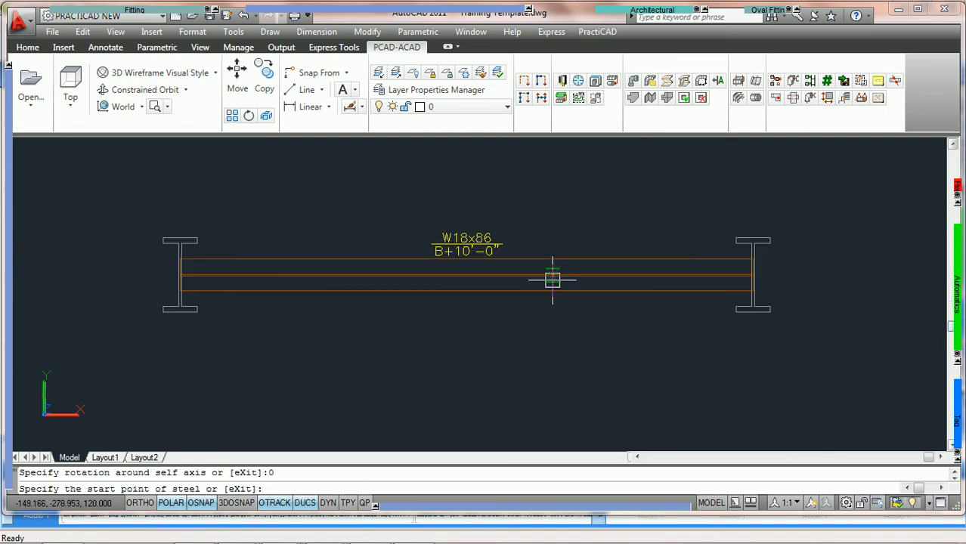
key(Escape)
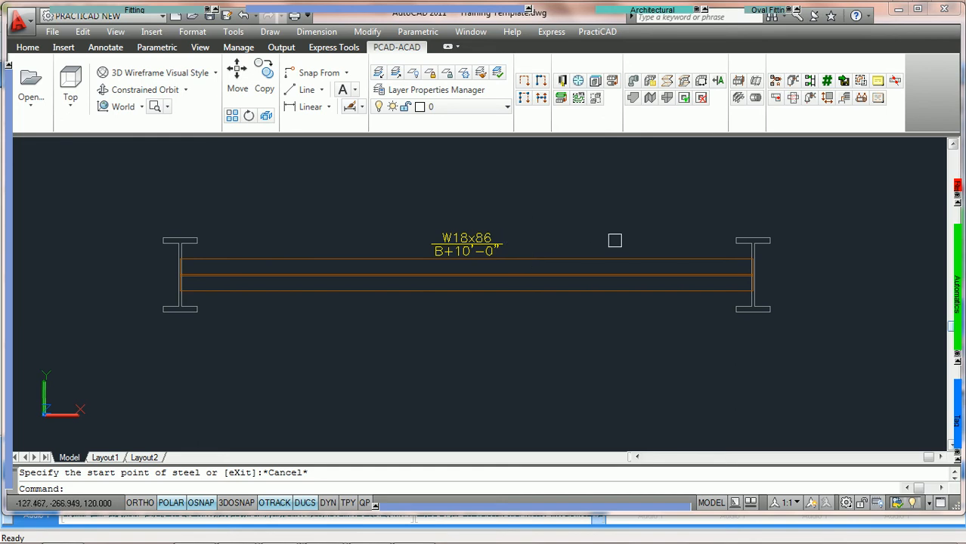
Step: Turn the OSNAPZ height override off with the Z OFF tool
mouse_move(957, 301)
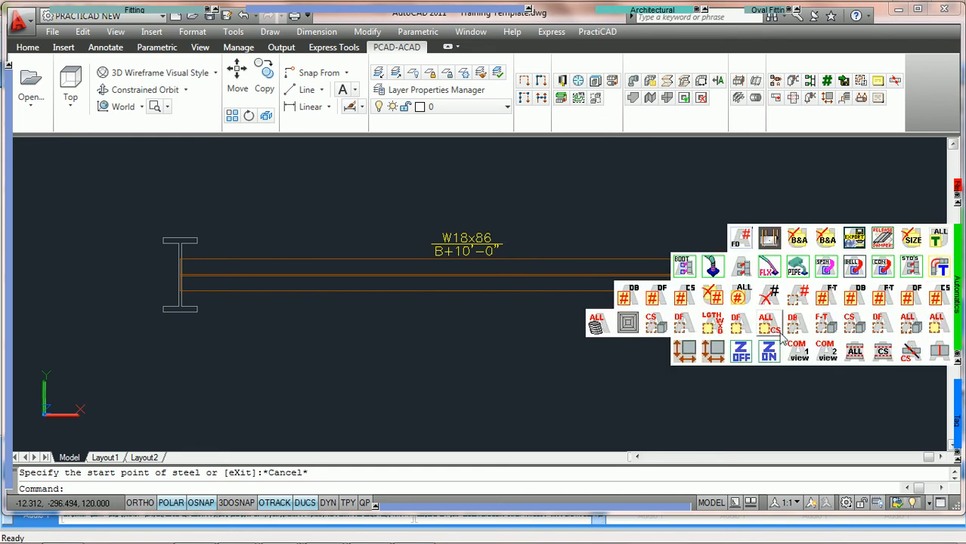
click(740, 352)
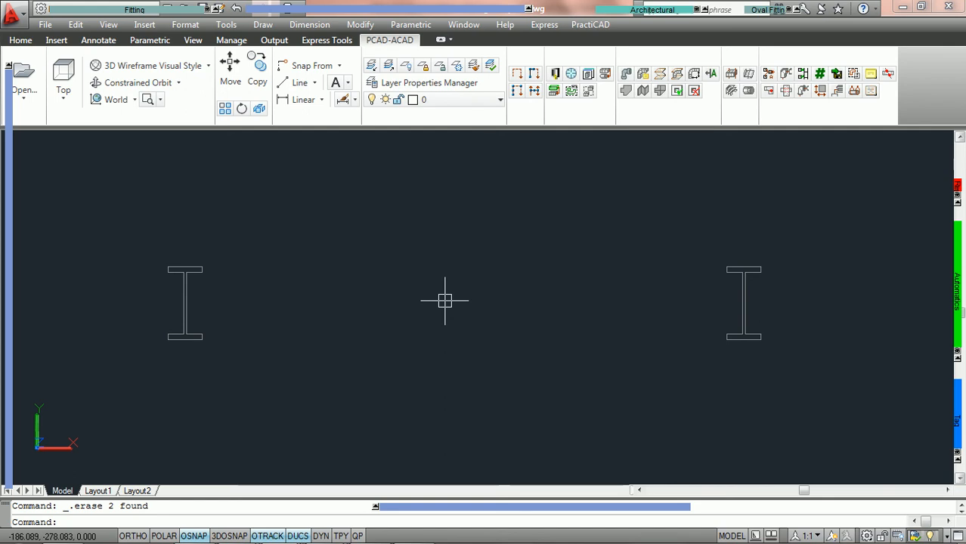
Step: Switch to the SW Isometric view and start placing a W18x86 beam with an Endpoint snap on the nearer column
click(64, 100)
click(89, 289)
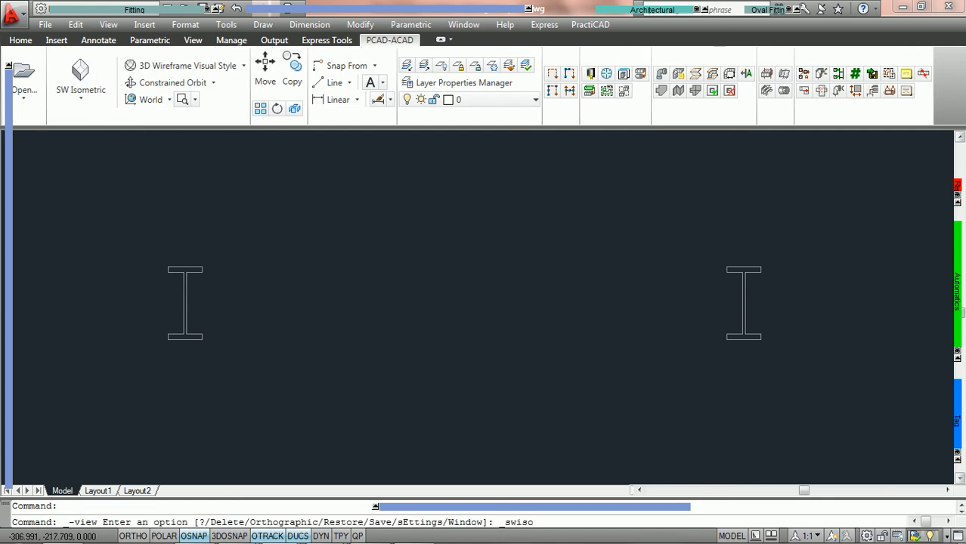
mouse_move(680, 10)
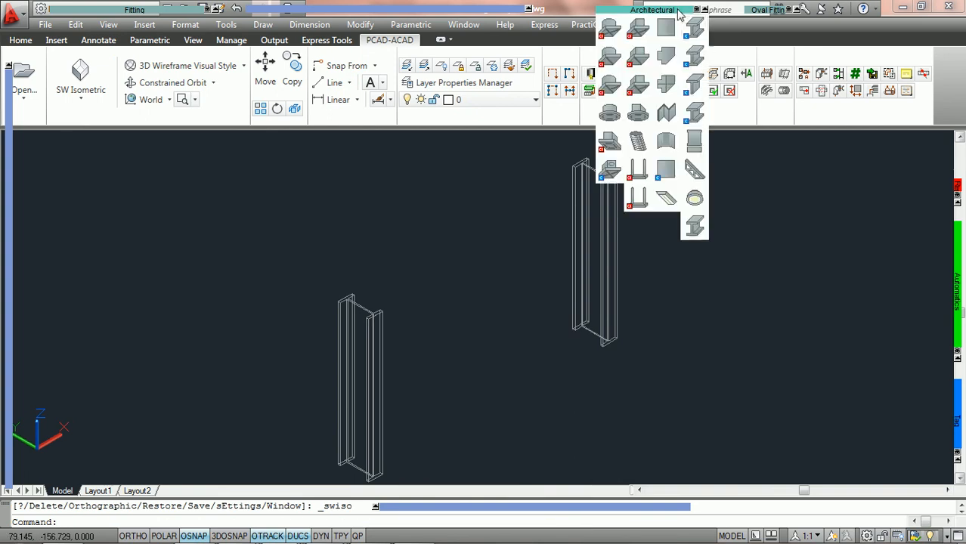
click(699, 33)
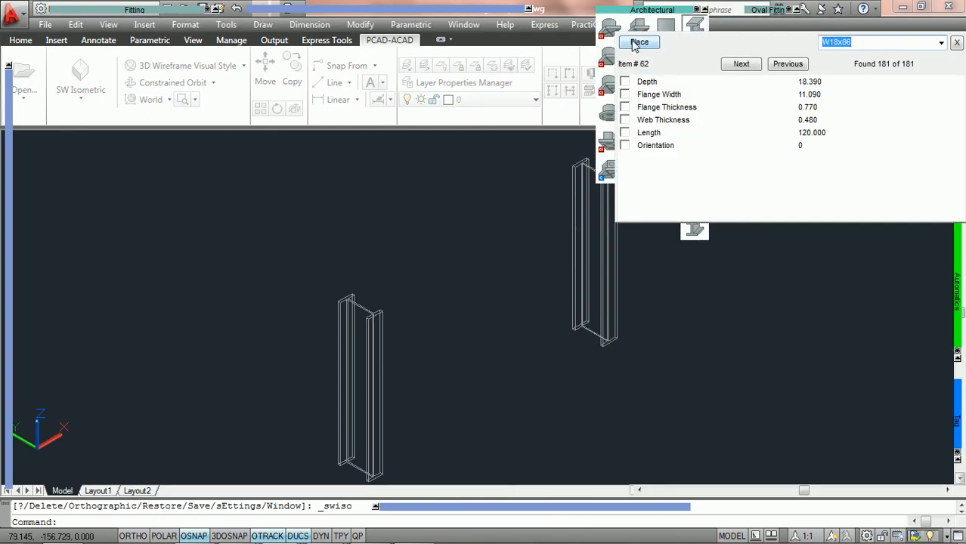
click(636, 43)
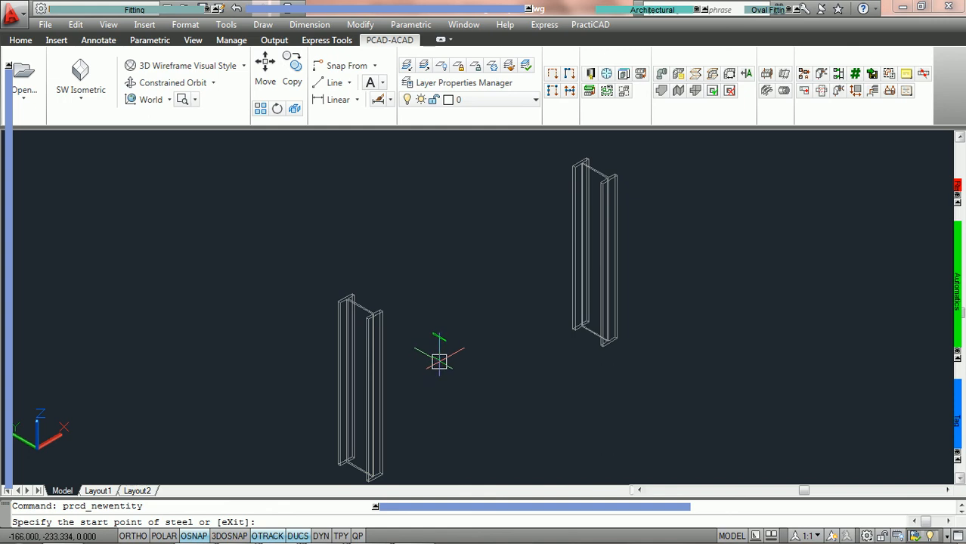
shift+right_click(439, 361)
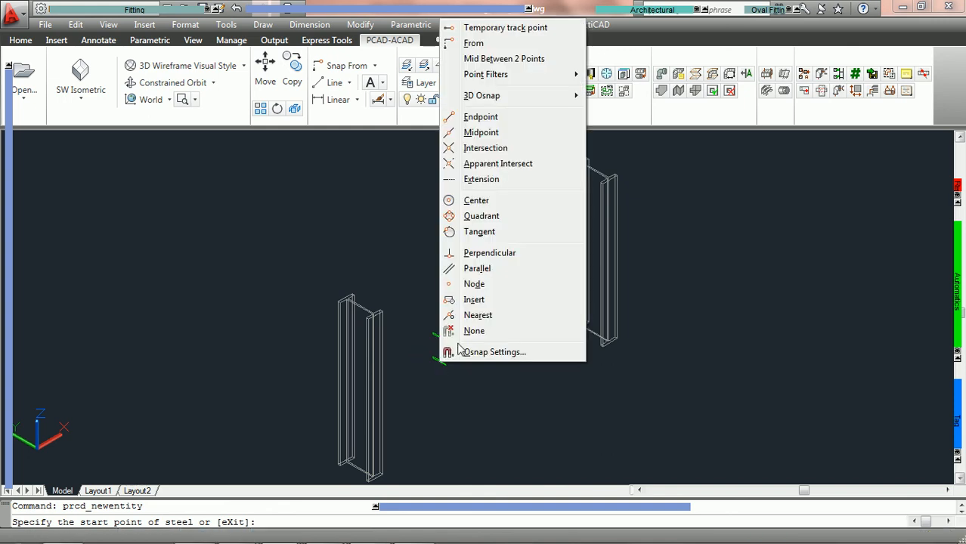
click(482, 120)
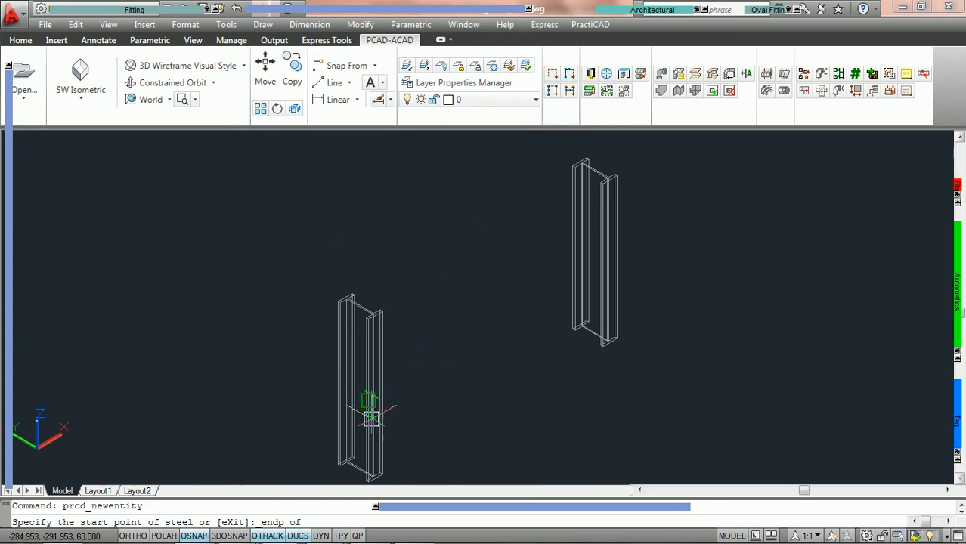
scroll(372, 418, up, 2)
middle_drag(376, 404, 389, 306)
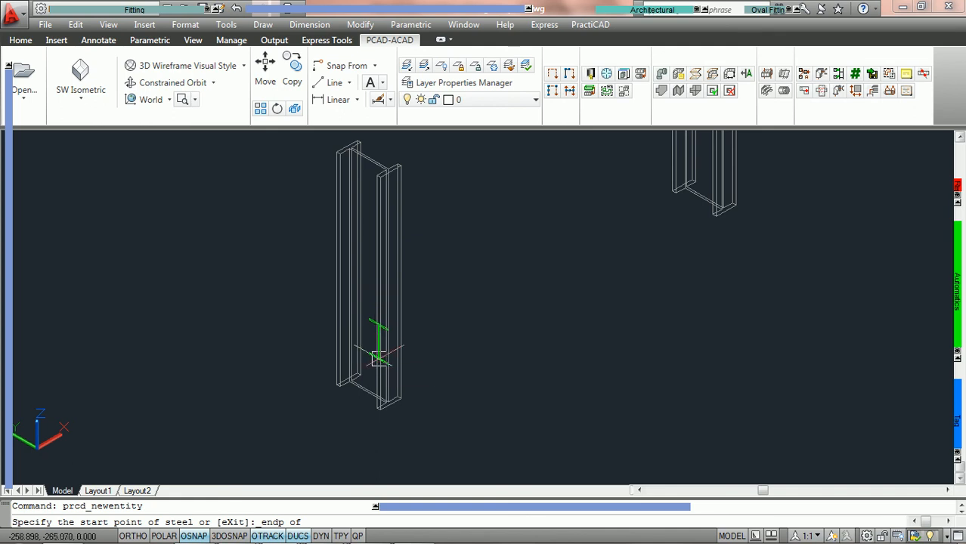
Step: Set the vertical snap position for columns to Z: Top and check the endpoint snap on the nearer column
mouse_move(9, 219)
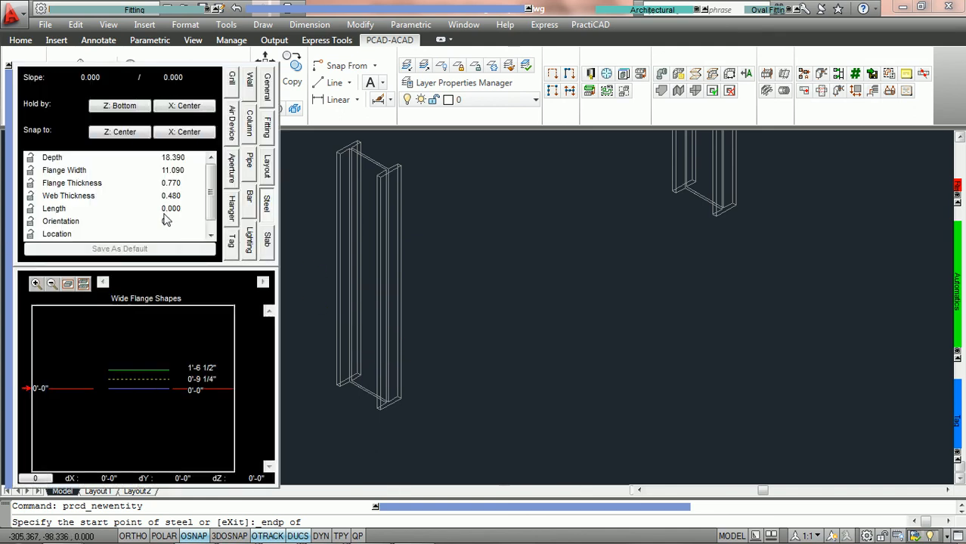
click(250, 125)
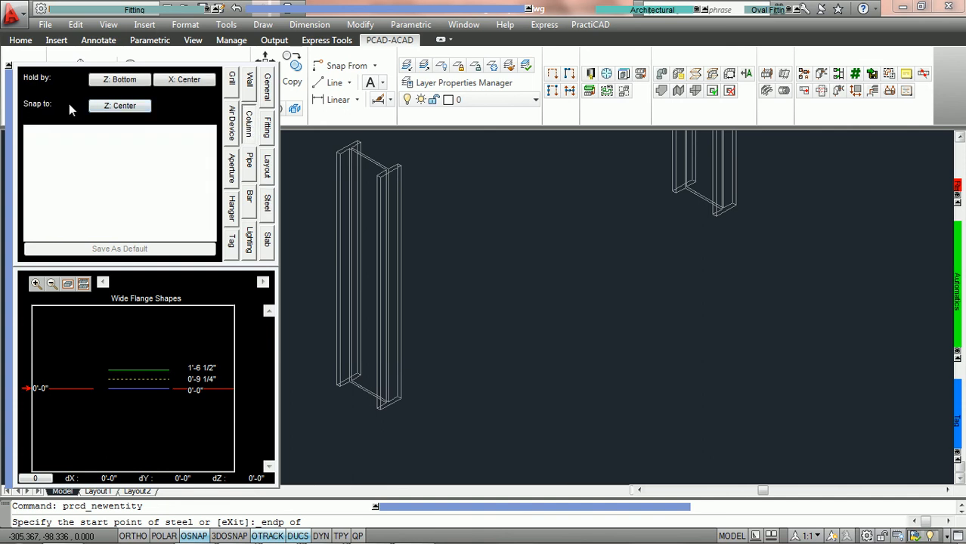
click(132, 110)
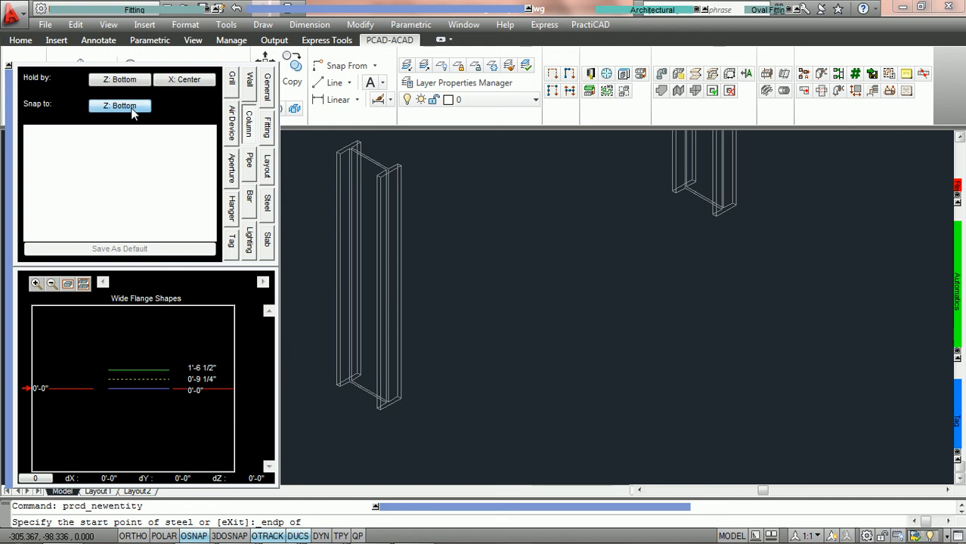
click(132, 110)
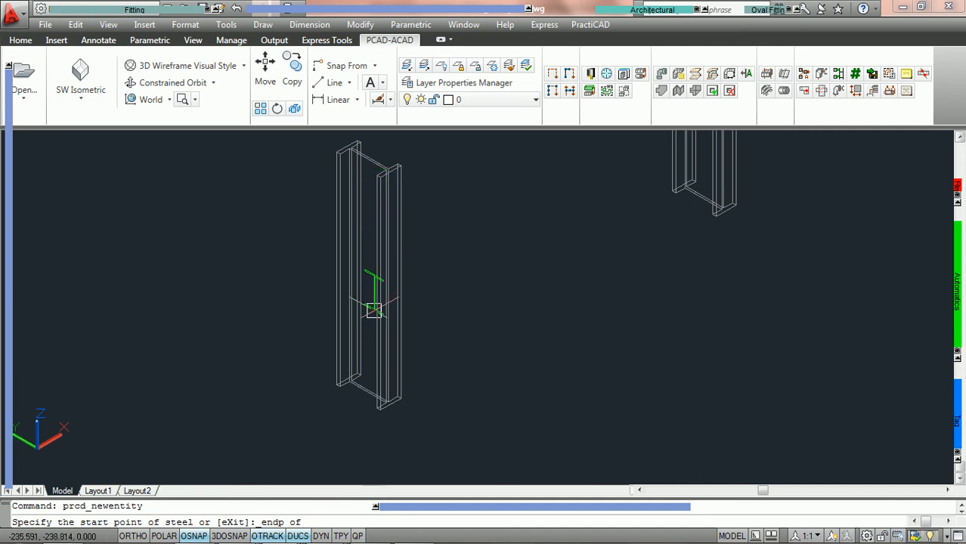
middle_drag(376, 279, 353, 326)
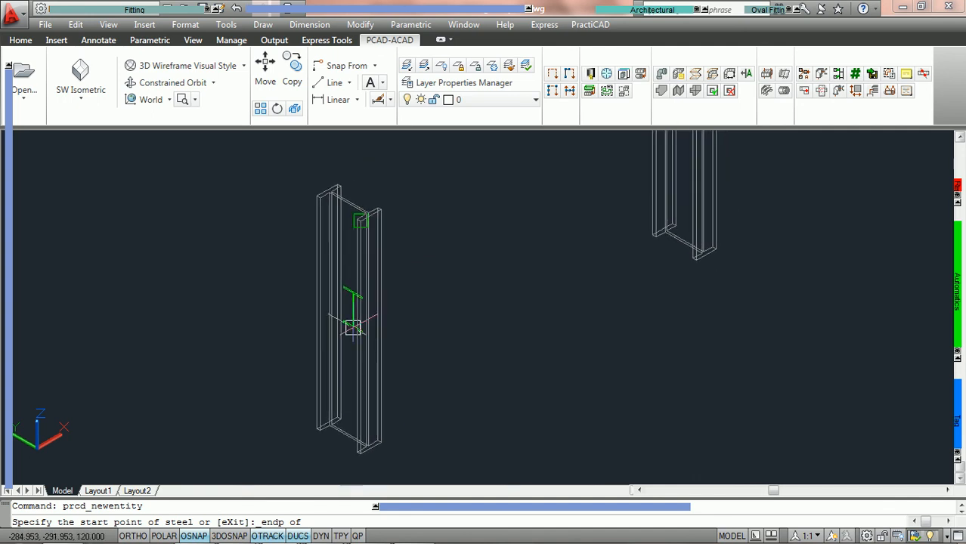
Step: Return to the Top view, restart placing the W18x86 wide-flange beam and review the column snap settings
click(81, 97)
click(87, 125)
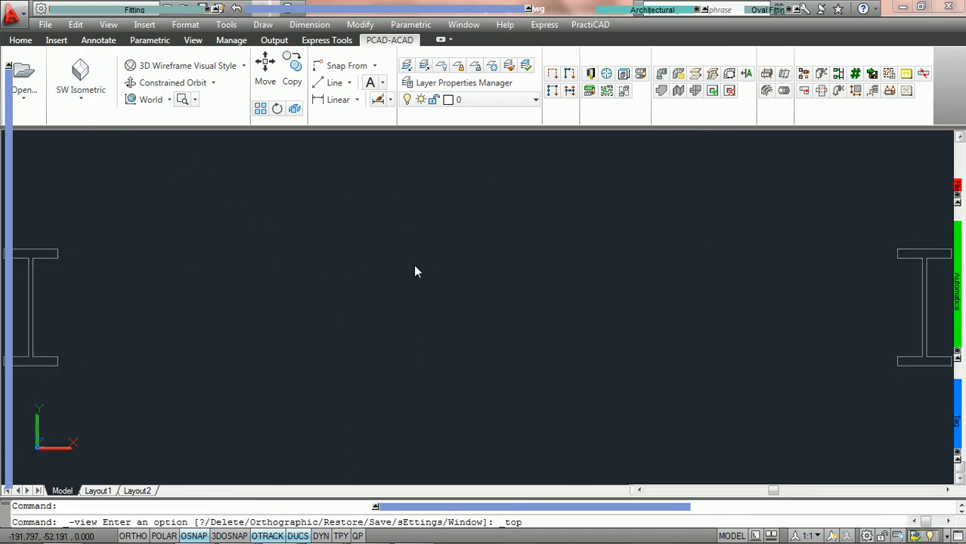
click(655, 13)
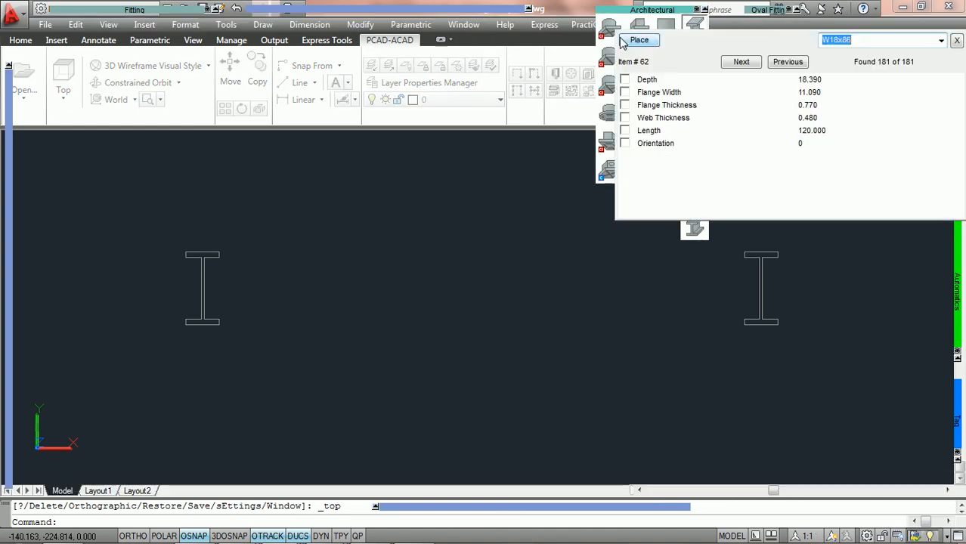
click(636, 37)
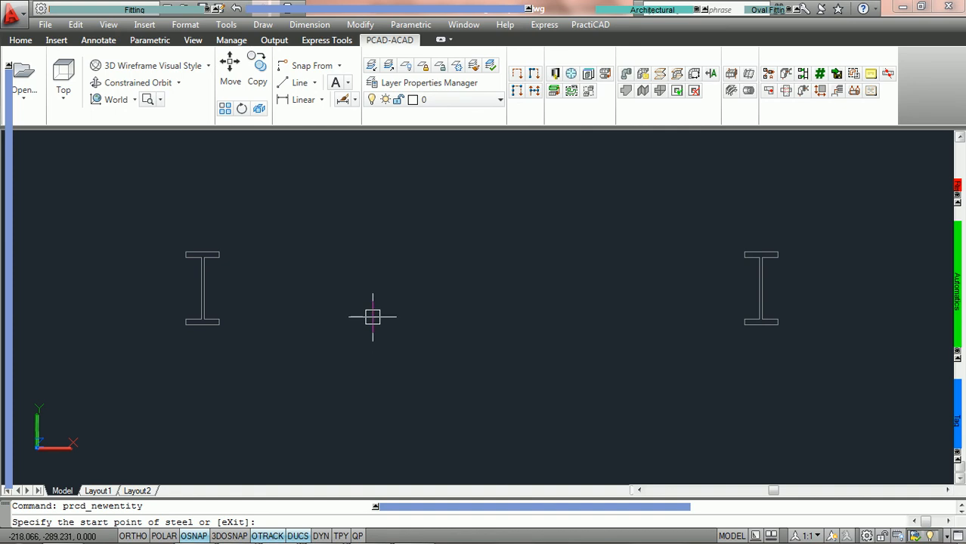
mouse_move(9, 233)
click(249, 124)
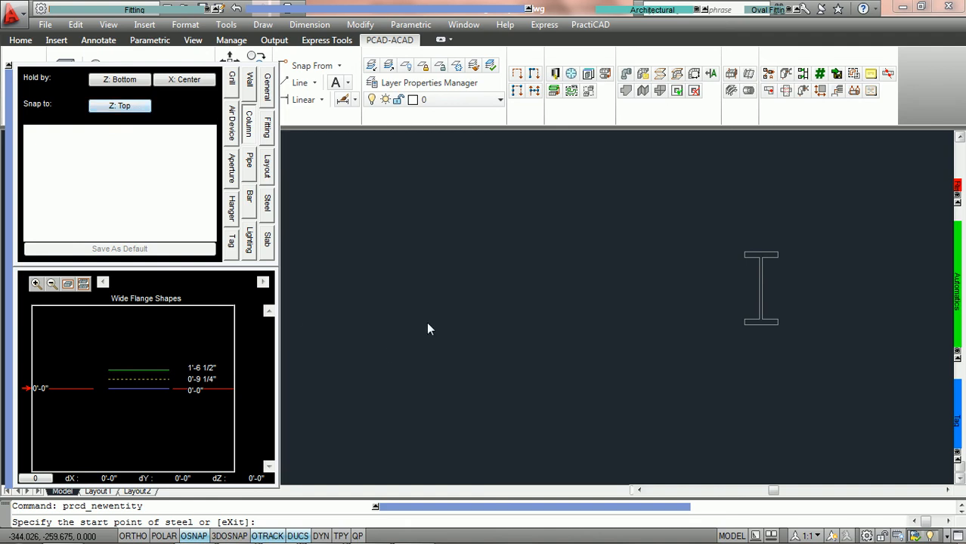
Step: Draw the W18x86 beam between both columns' web centers using Endpoint snaps, with 0 rotation around its own axis
shift+right_click(348, 309)
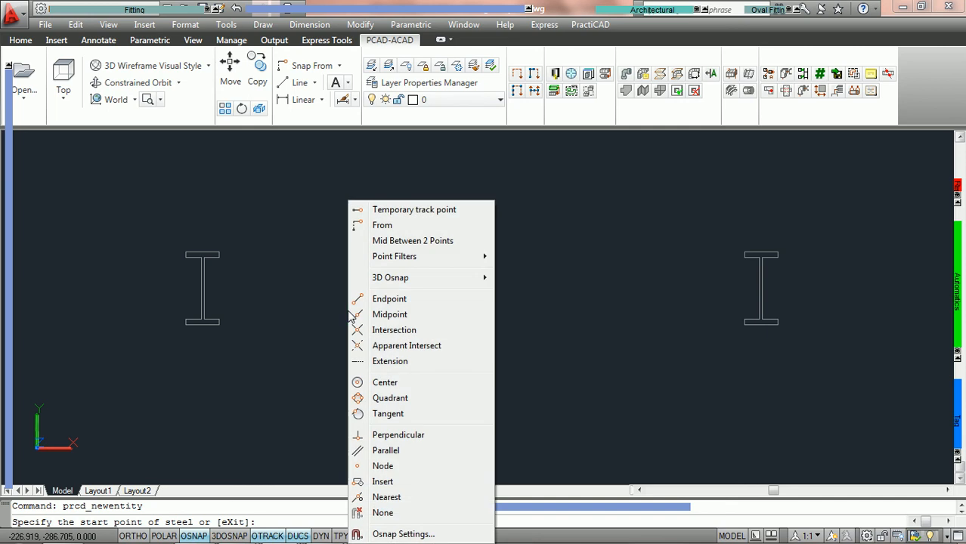
click(389, 299)
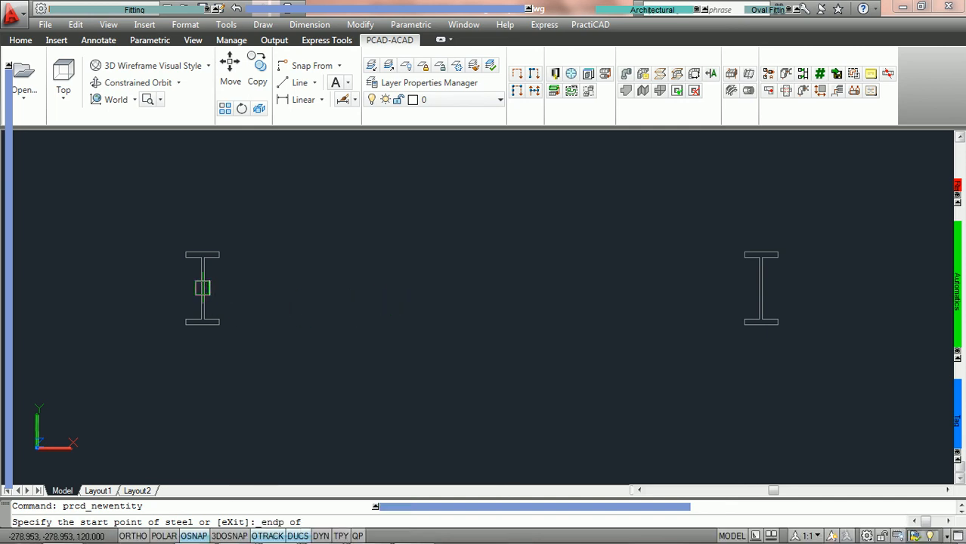
click(201, 287)
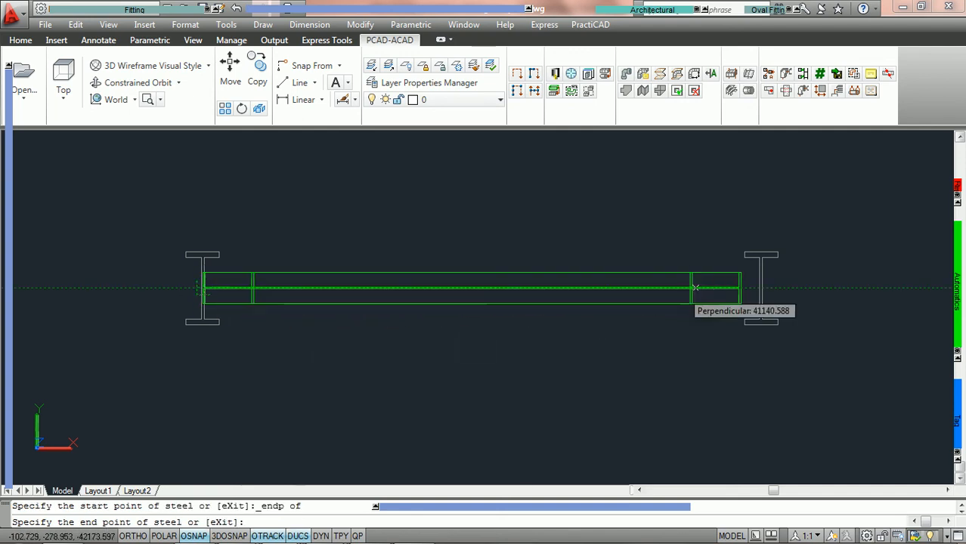
shift+right_click(695, 285)
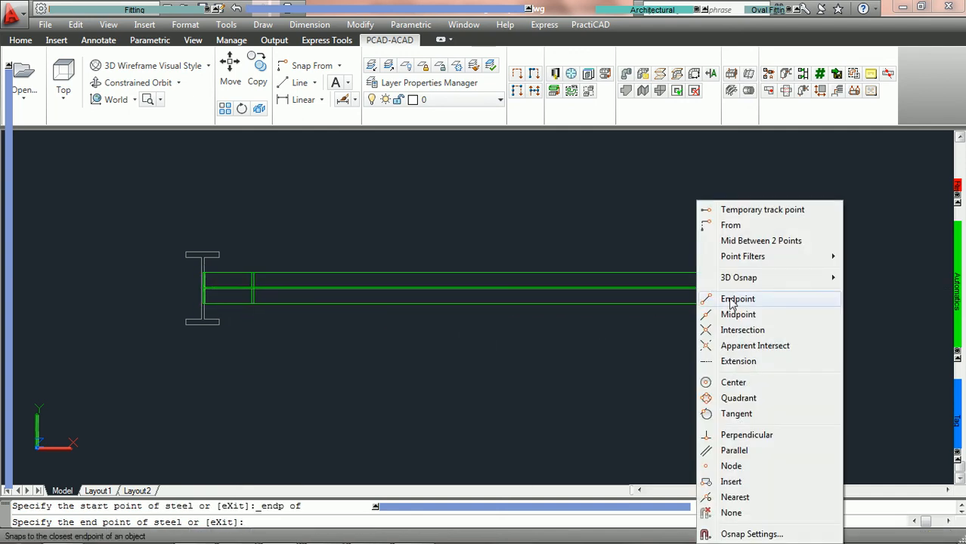
click(729, 298)
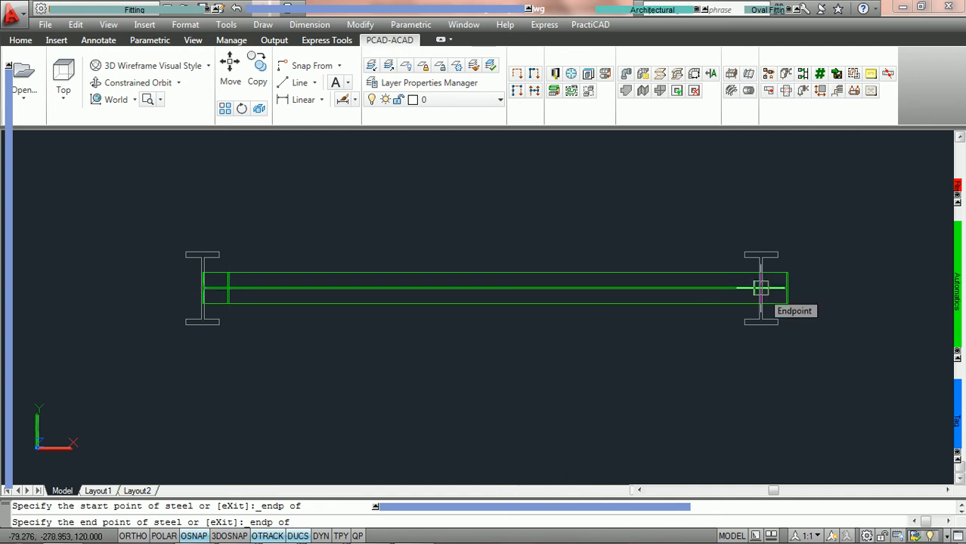
click(760, 288)
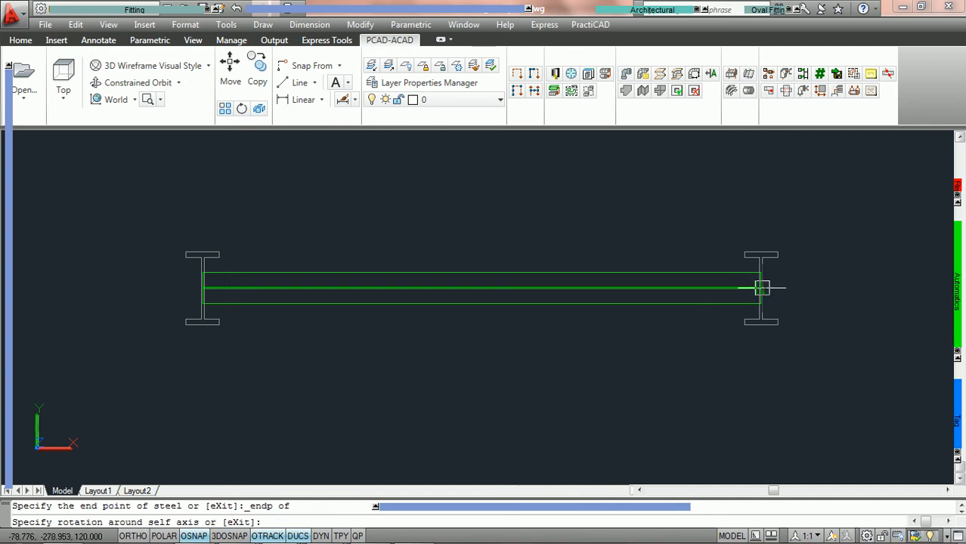
text(0)
key(Return)
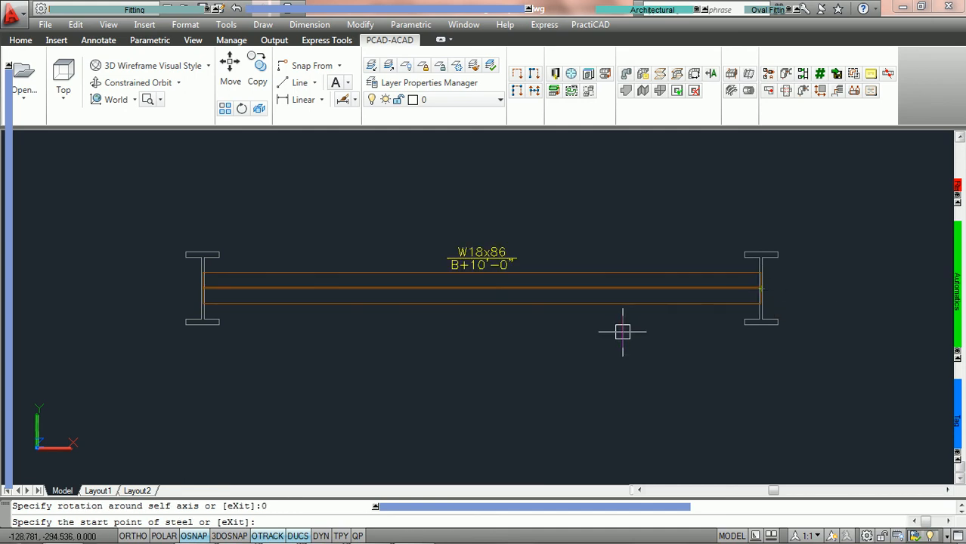
middle_drag(490, 330, 436, 347)
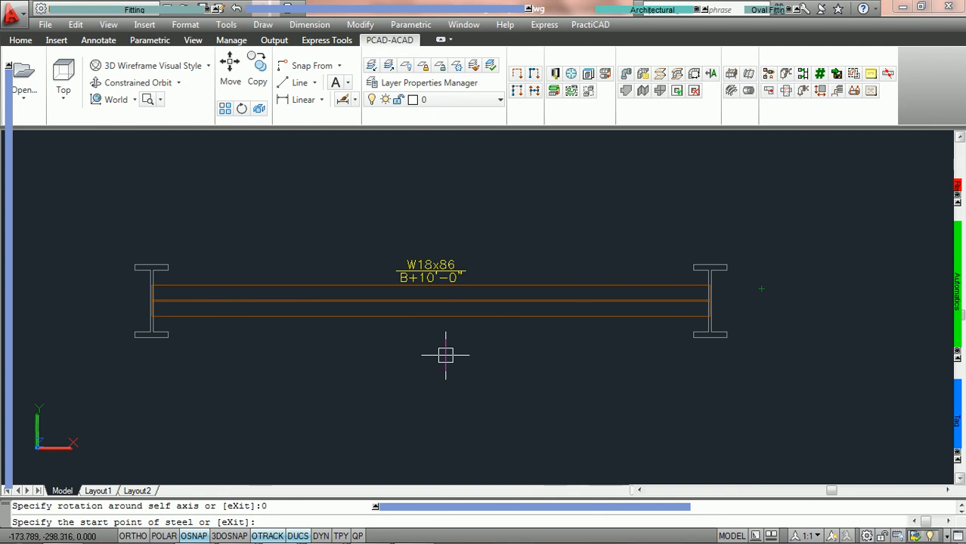